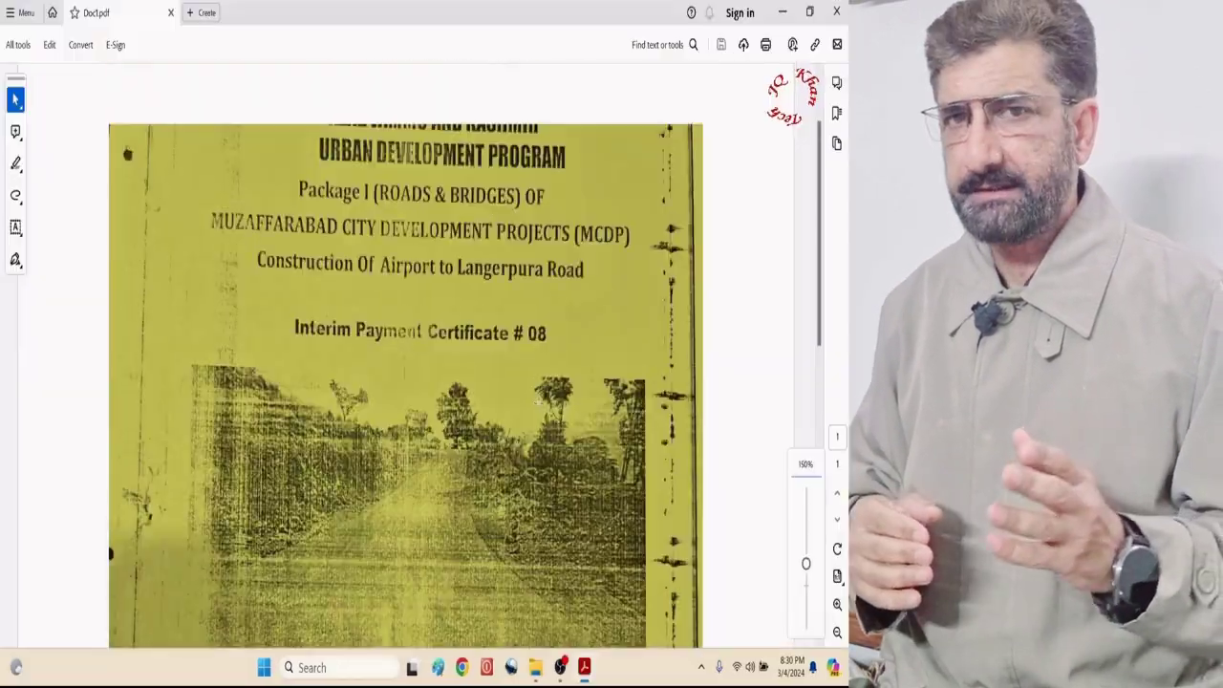
# Open Picture Color Options for the scanned picture
pyautogui.scroll(-1, 405, 363)
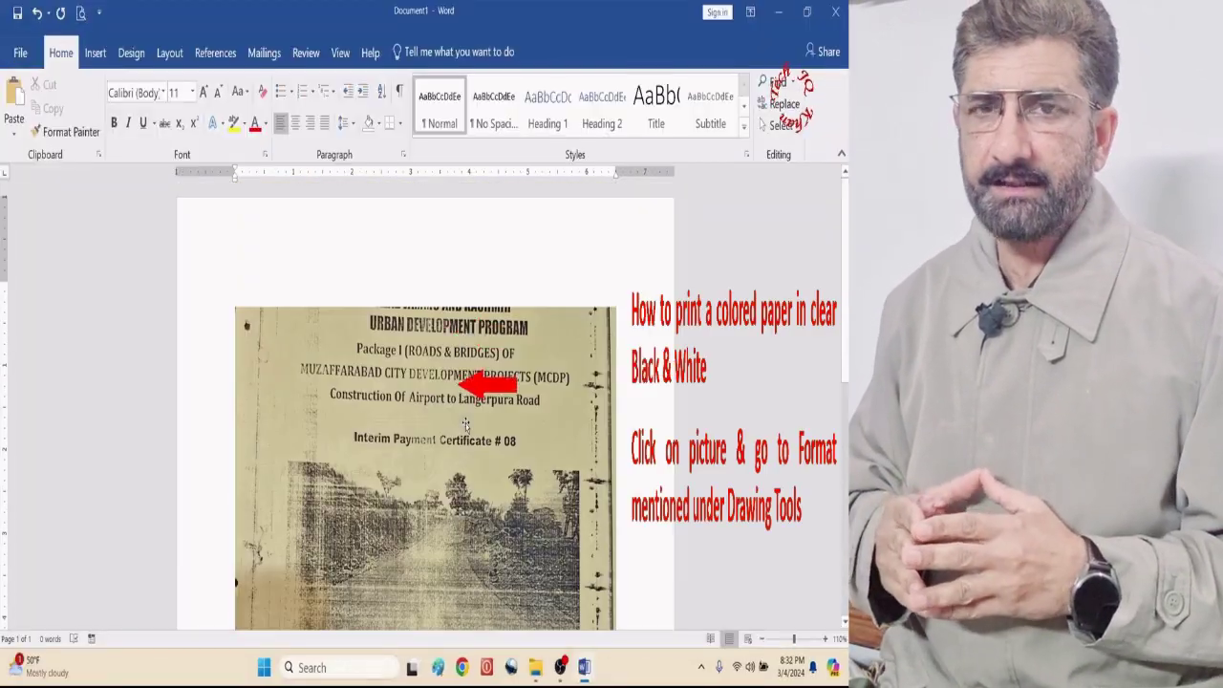
pyautogui.click(465, 423)
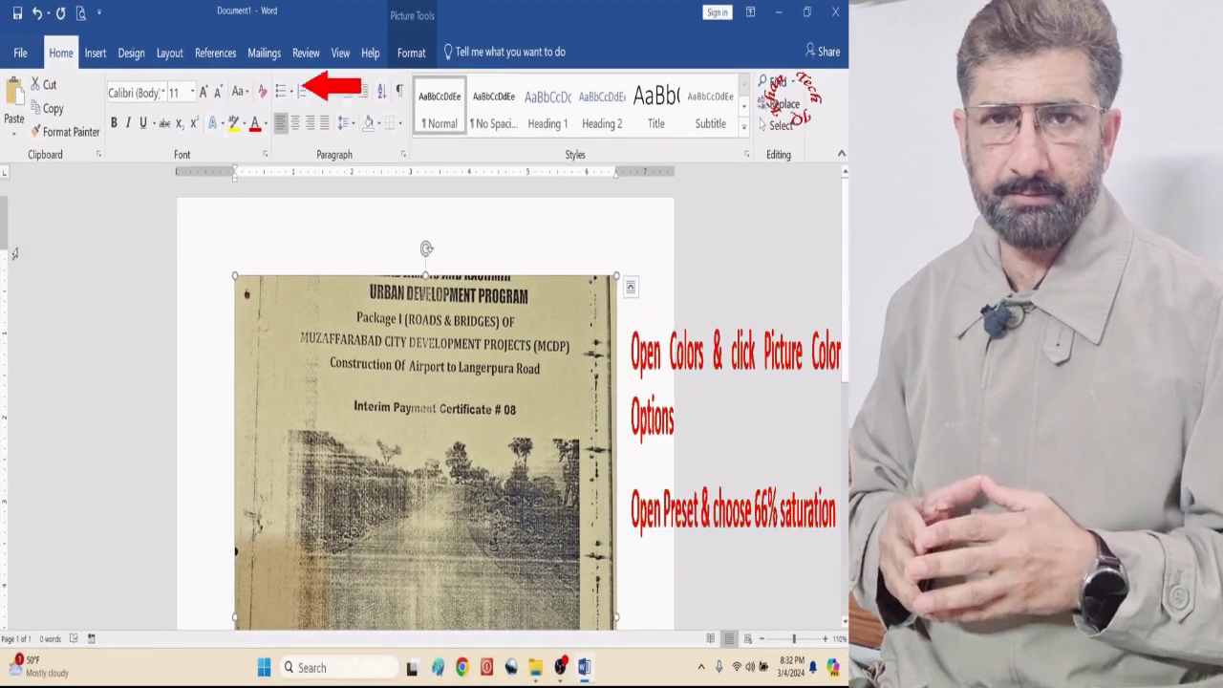
pyautogui.click(410, 44)
pyautogui.click(68, 102)
pyautogui.click(99, 641)
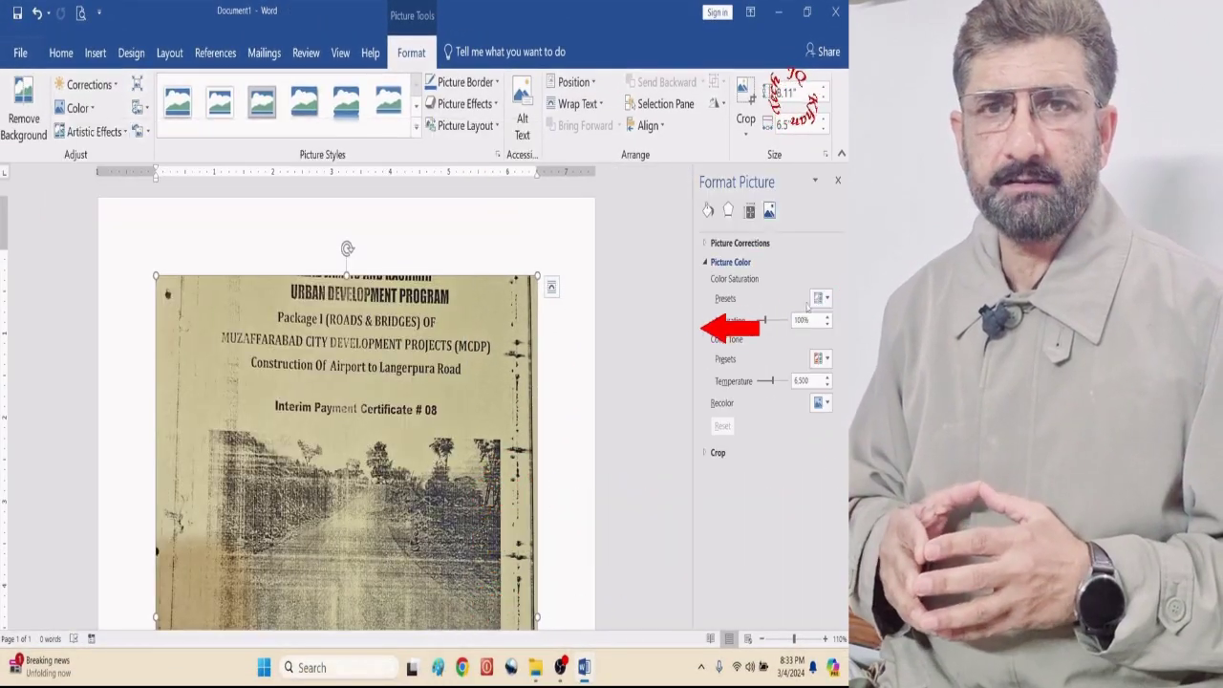
# Set saturation to 66%, recolor to Black and White: 50%, then fine-tune saturation
pyautogui.click(819, 298)
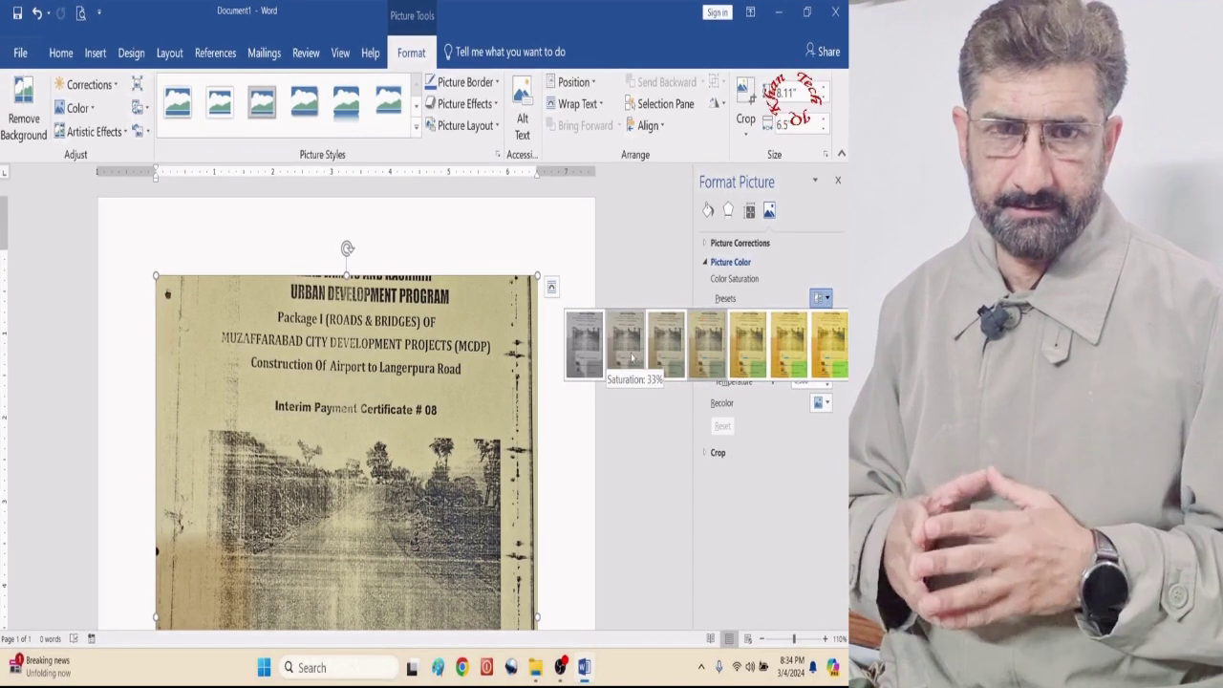
pyautogui.click(631, 357)
pyautogui.click(819, 402)
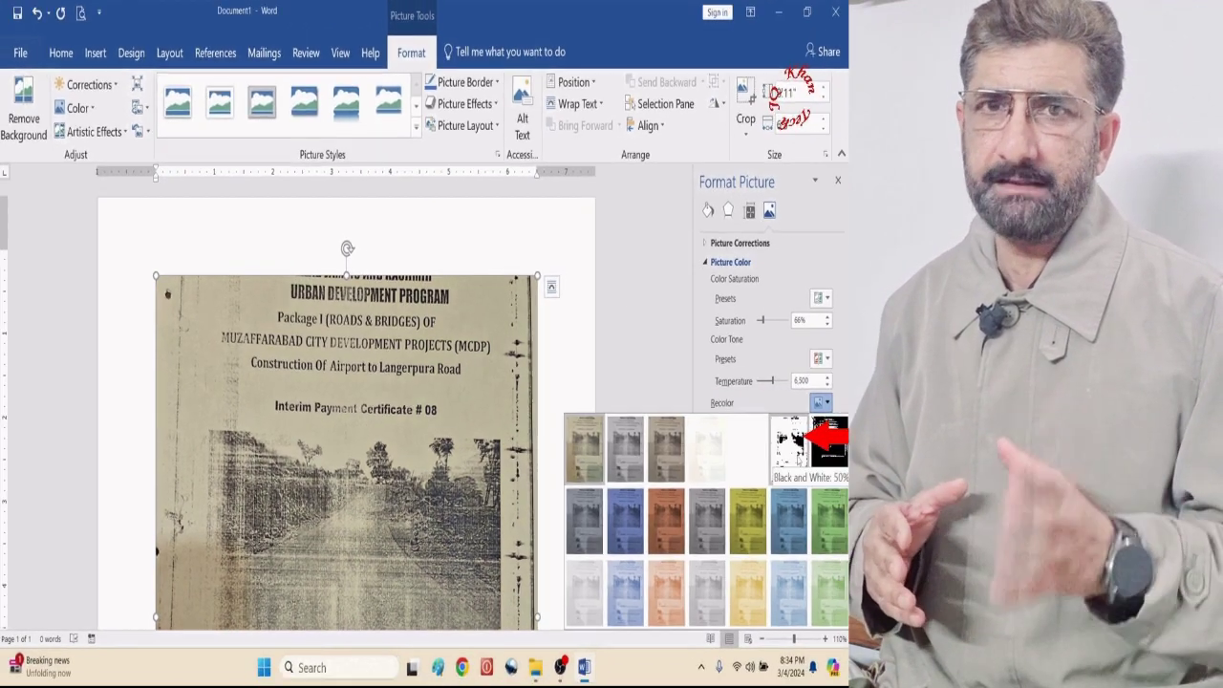
pyautogui.click(798, 459)
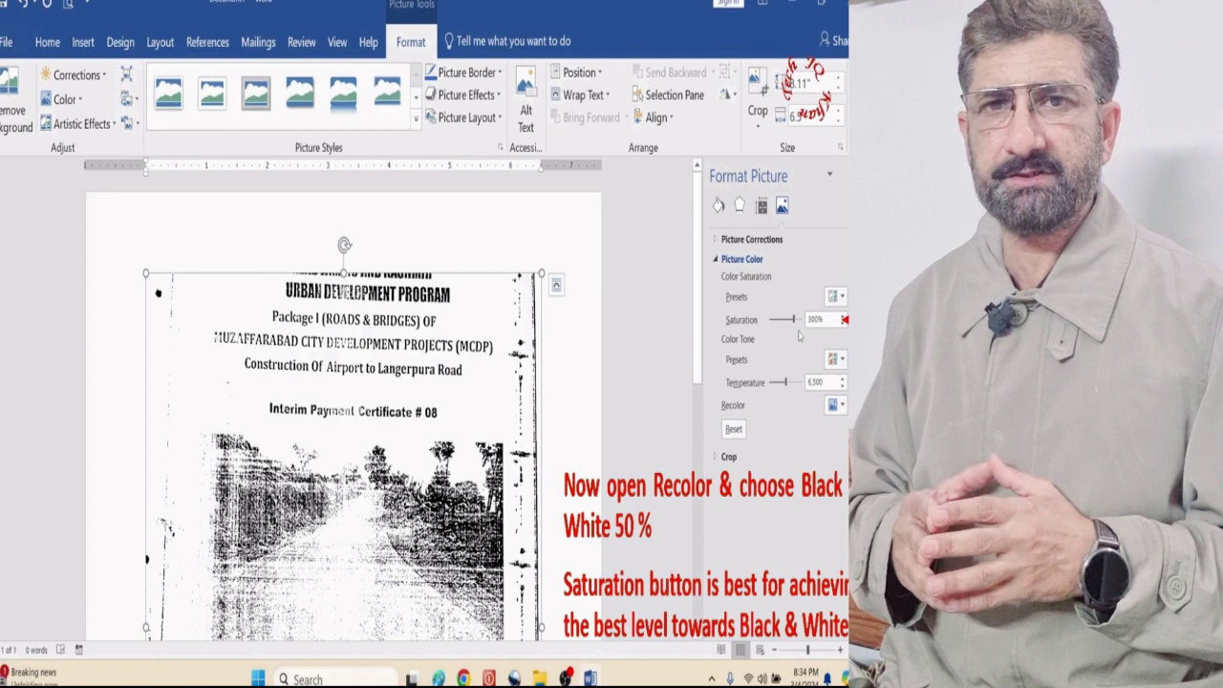
pyautogui.moveTo(761, 320); pyautogui.dragTo(789, 323)
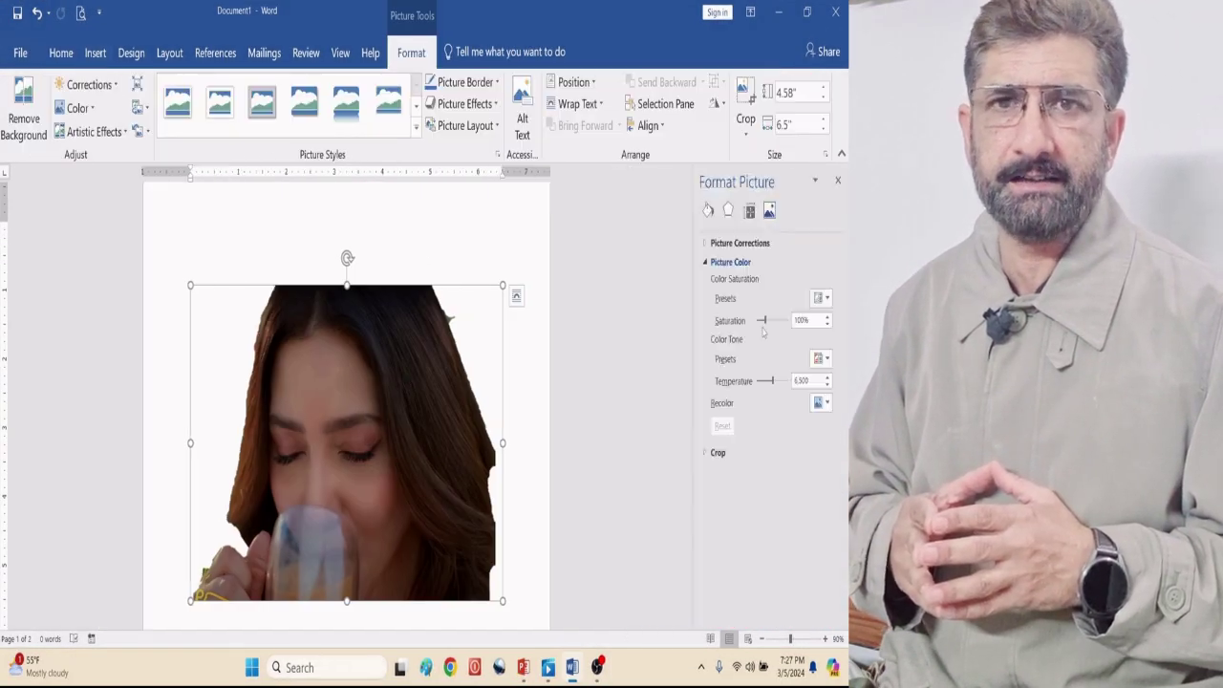
pyautogui.moveTo(764, 327); pyautogui.dragTo(755, 322)
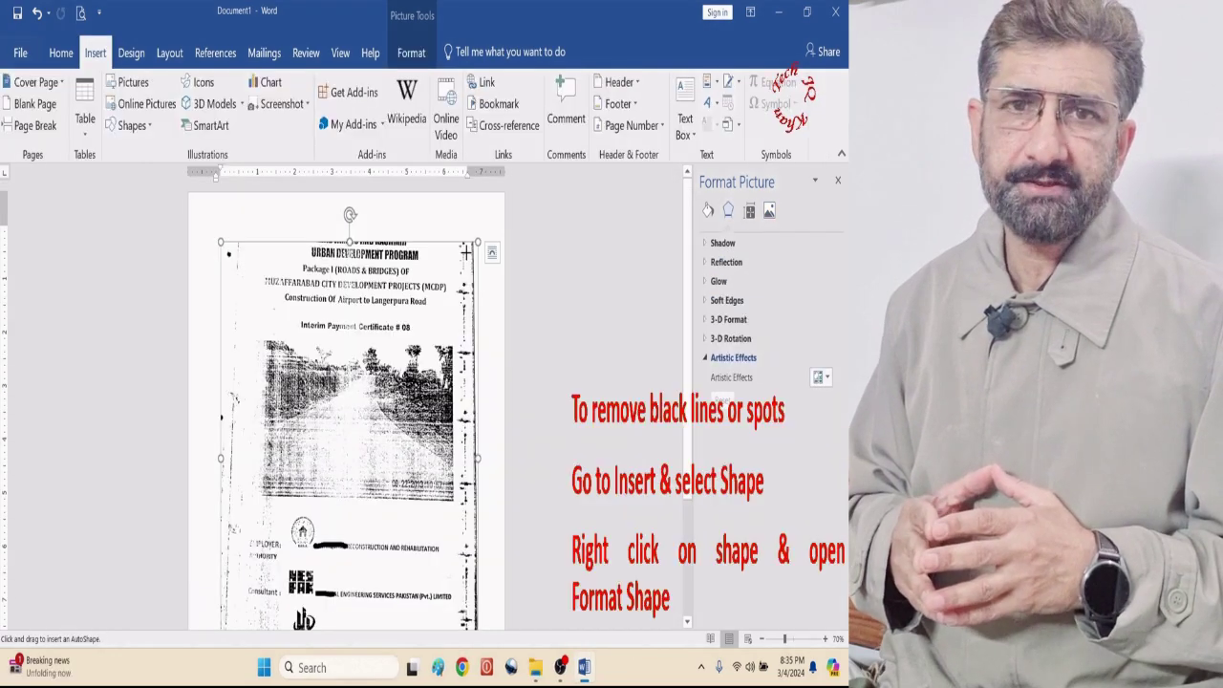
# Draw a rectangle over the page's right edge and open its fill settings
pyautogui.moveTo(457, 229)
pyautogui.mouseDown()
pyautogui.moveTo(496, 577)
pyautogui.moveTo(486, 626)
pyautogui.mouseUp()
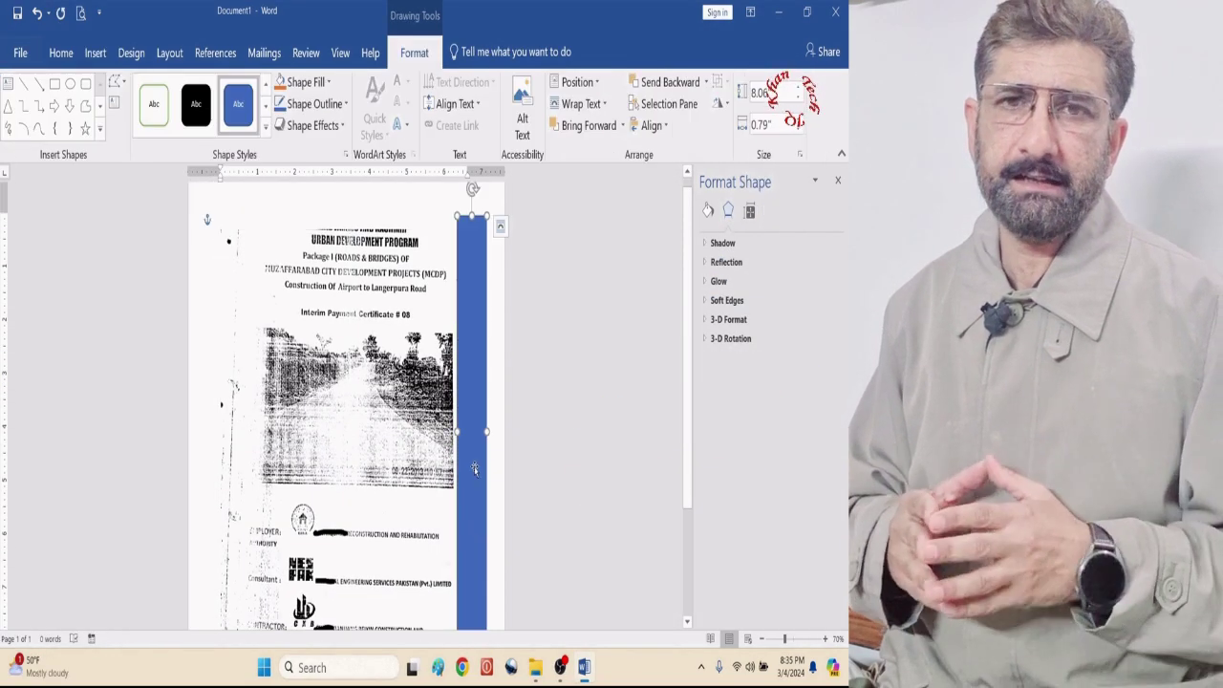
pyautogui.rightClick(474, 252)
pyautogui.click(516, 569)
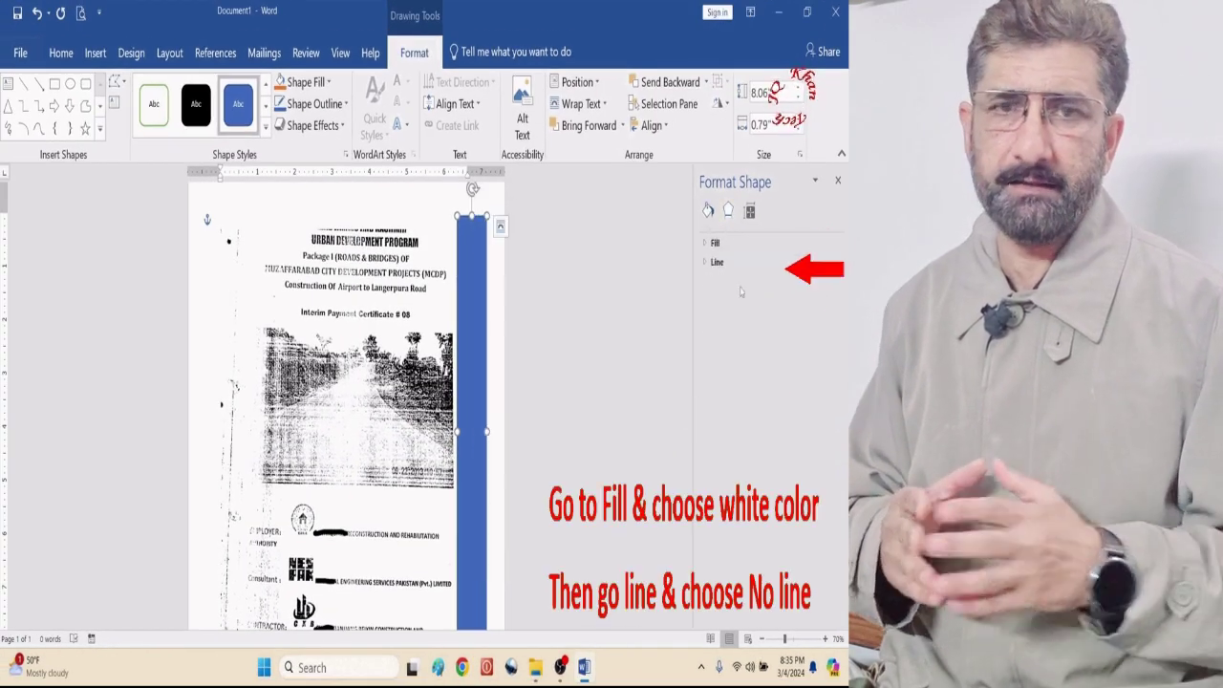
pyautogui.click(724, 240)
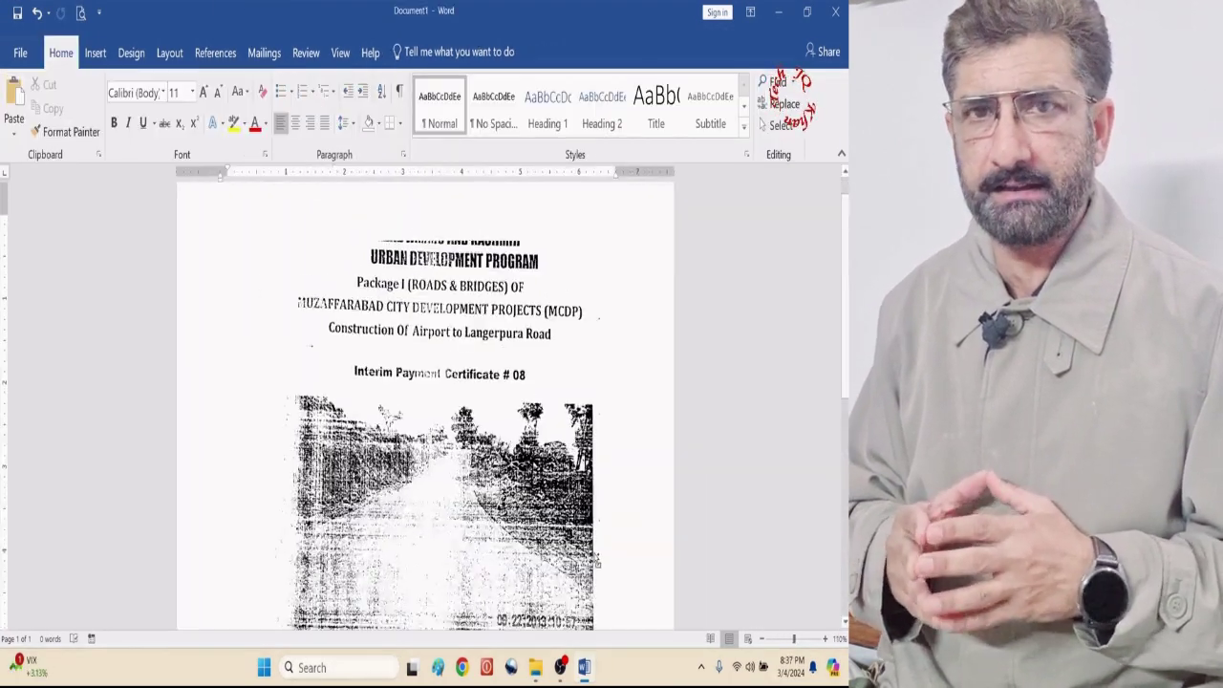
# Start Save As to pick a location for the document
pyautogui.click(20, 53)
pyautogui.click(24, 216)
pyautogui.click(152, 379)
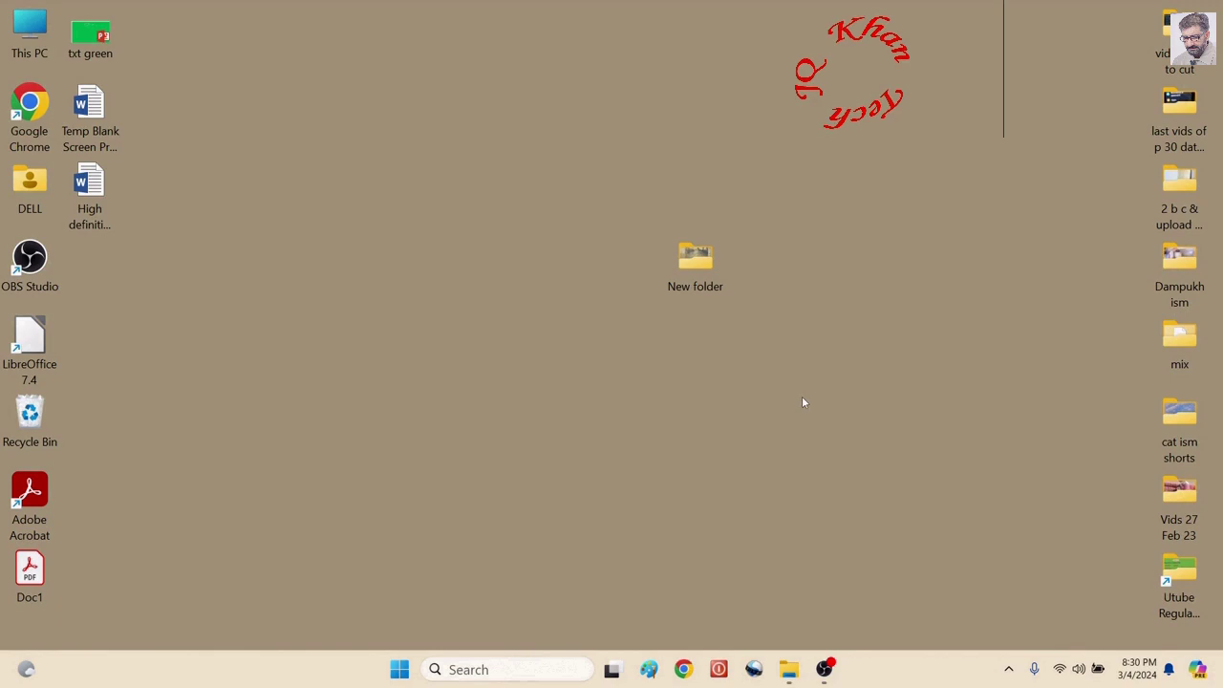
# Open Doc1.pdf from the desktop in Adobe Acrobat
pyautogui.doubleClick(56, 593)
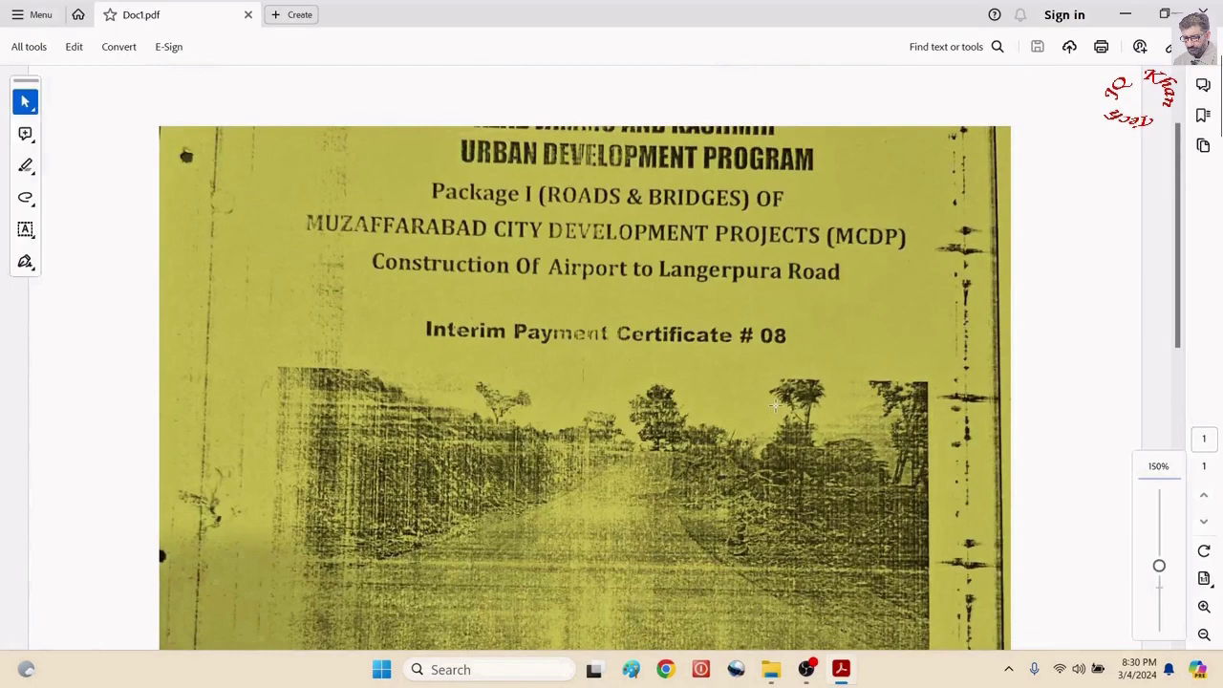
pyautogui.scroll(1, 772, 402)
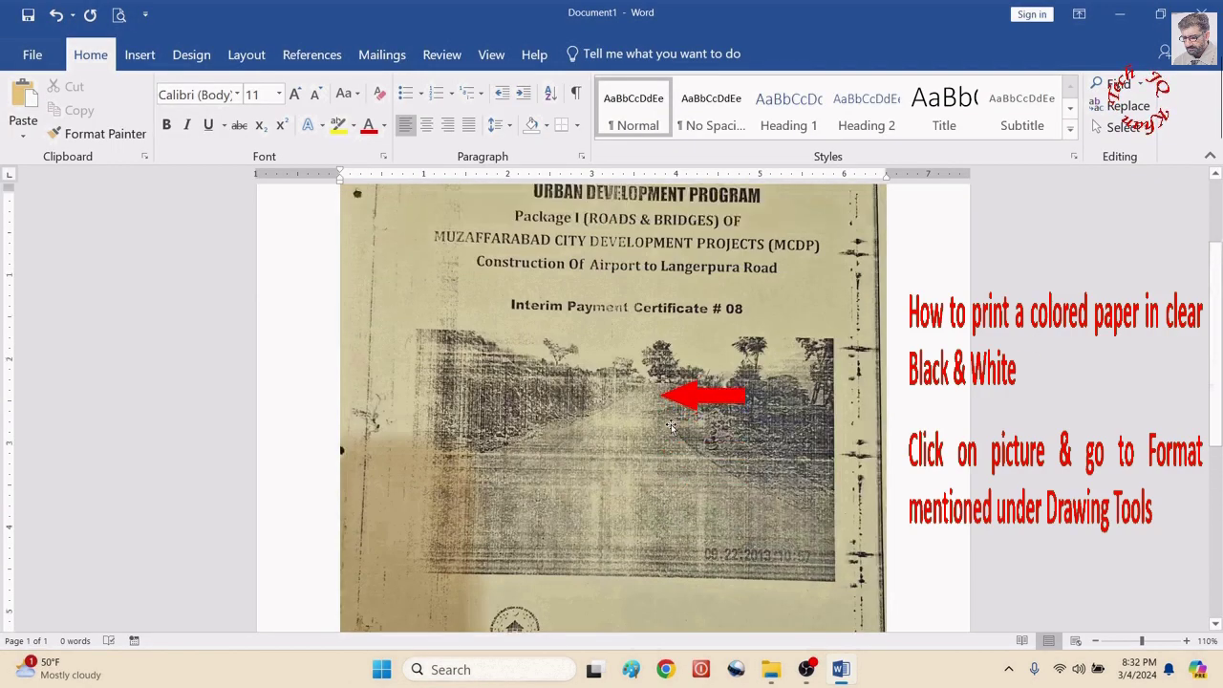
# Select the scanned picture and open Picture Color Options in the Format Picture pane
pyautogui.scroll(3, 671, 424)
pyautogui.click(671, 424)
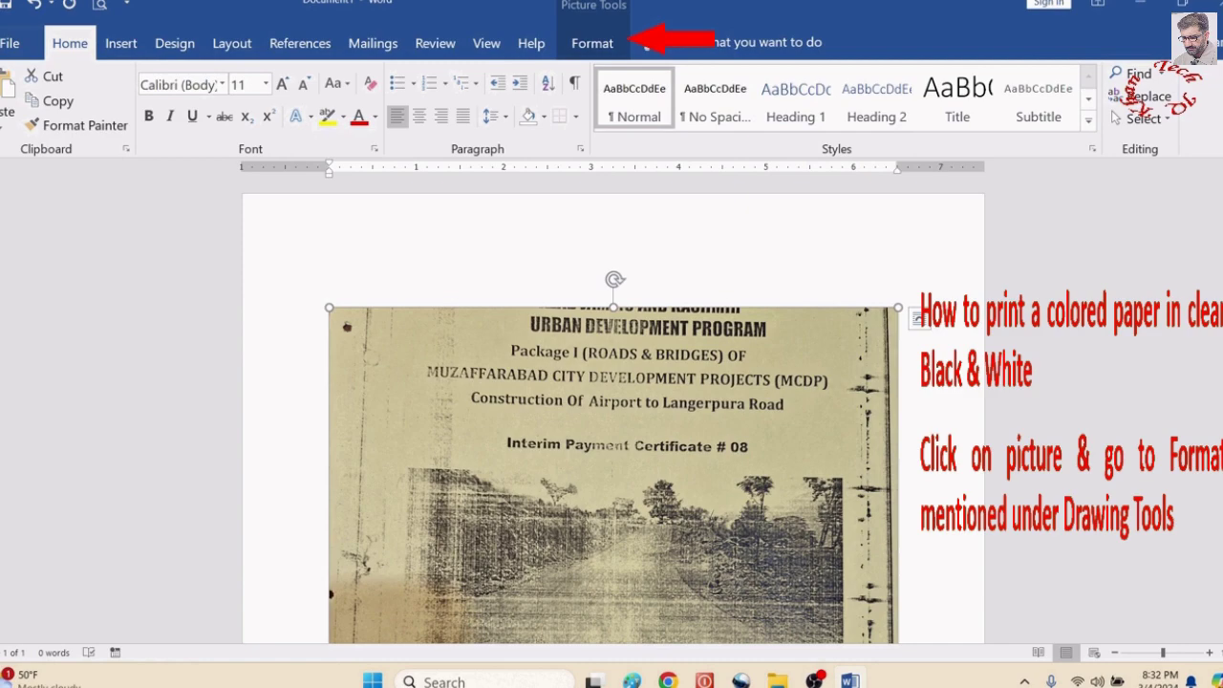
pyautogui.scroll(-1, 452, 382)
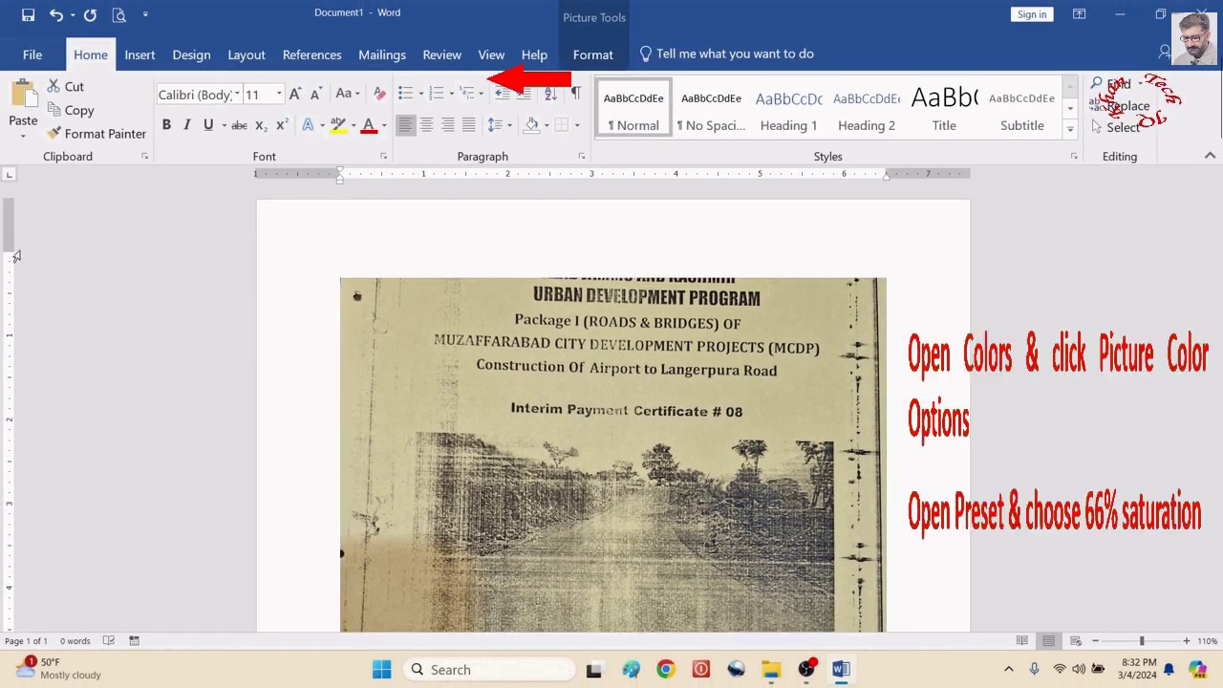
pyautogui.click(592, 55)
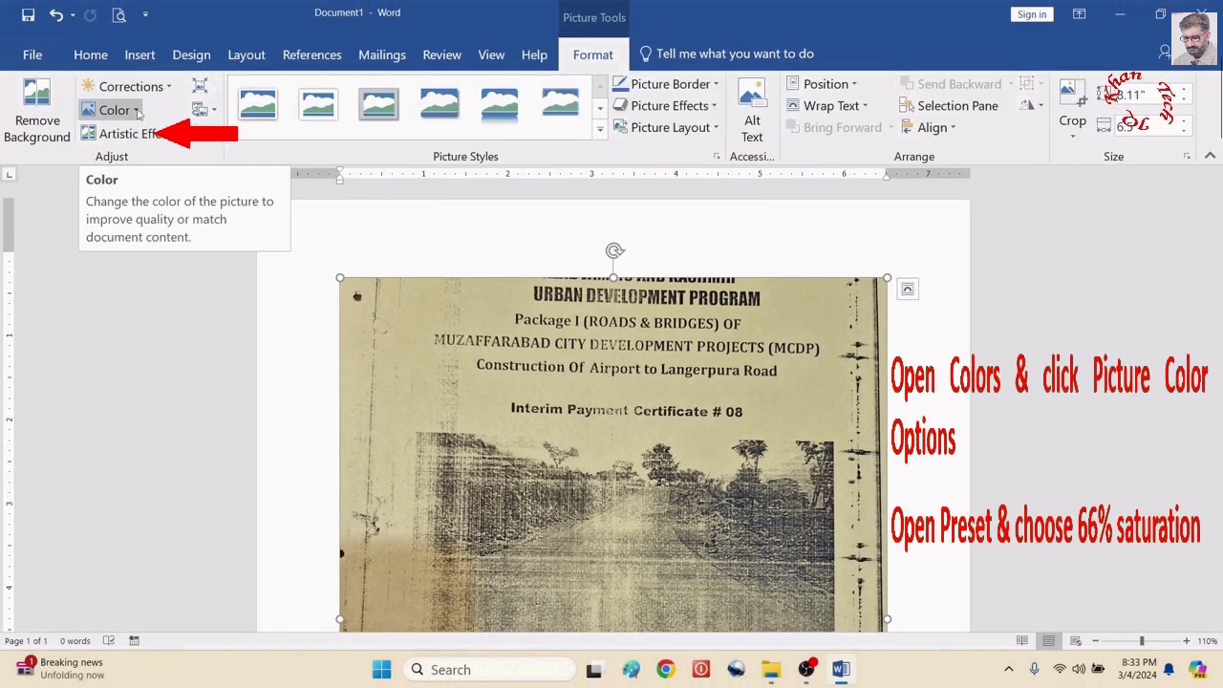
pyautogui.click(134, 110)
pyautogui.scroll(-3, 430, 382)
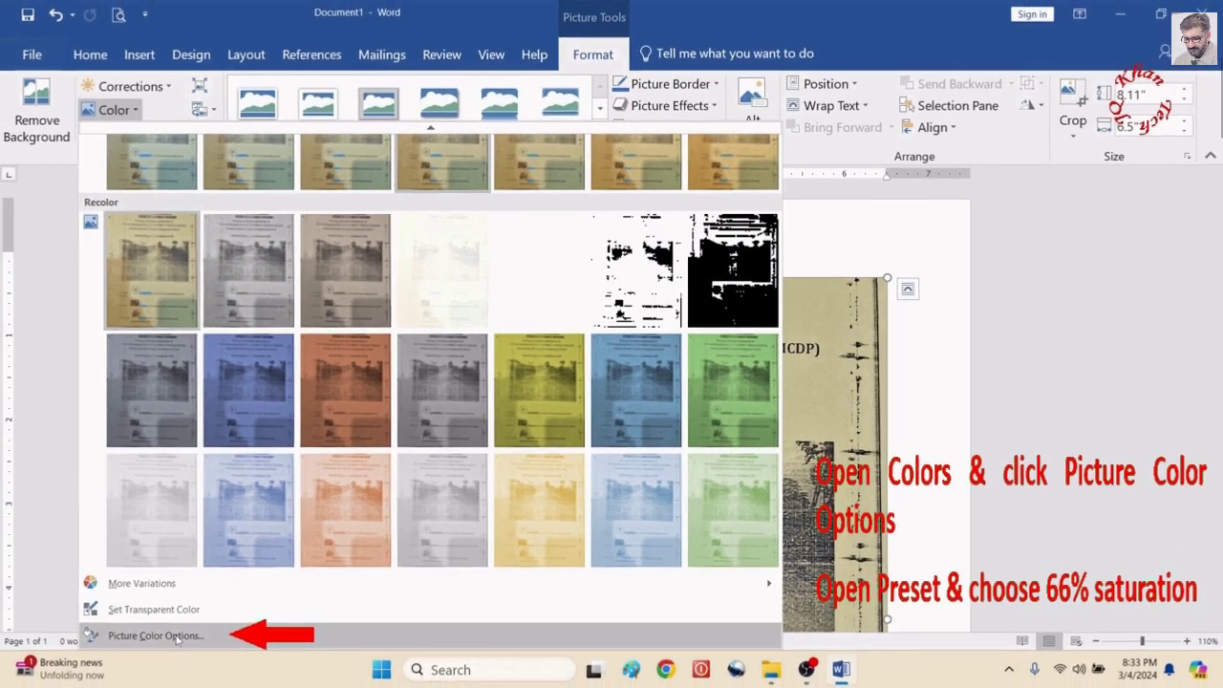
pyautogui.click(177, 639)
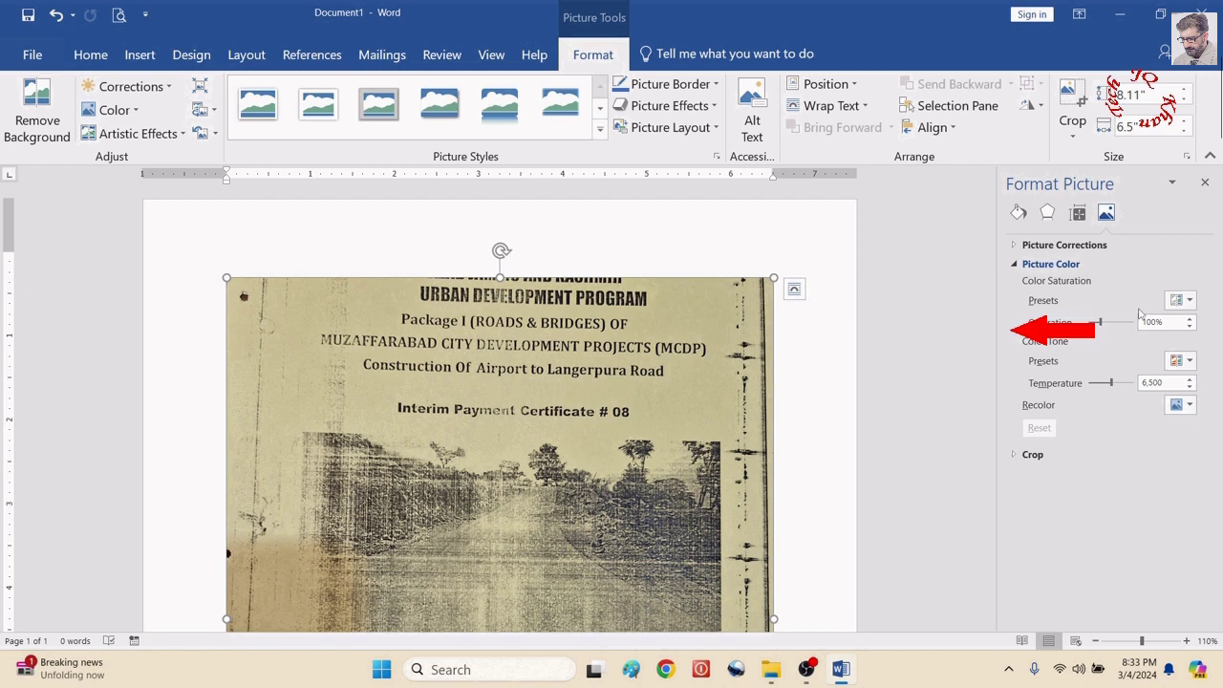
# Apply the Saturation: 66% preset to the scanned picture
pyautogui.click(1190, 302)
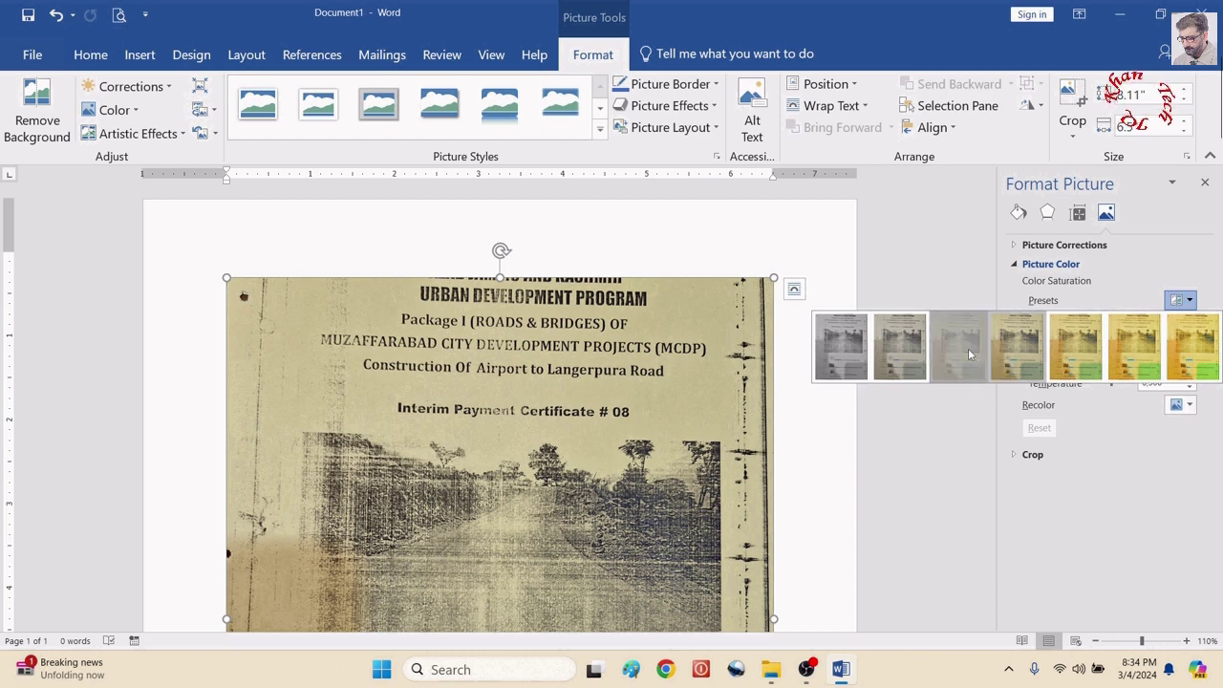
pyautogui.click(969, 353)
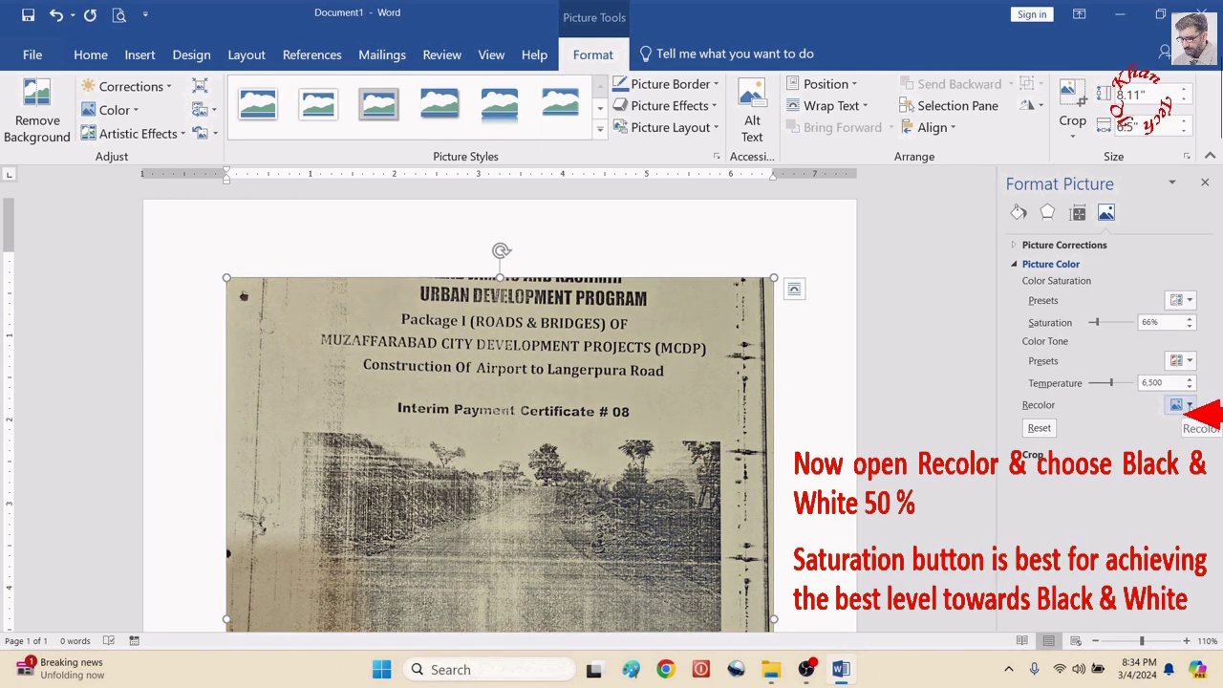
# Recolor the picture to Black and White: 50% and raise saturation to about 300%
pyautogui.click(1185, 406)
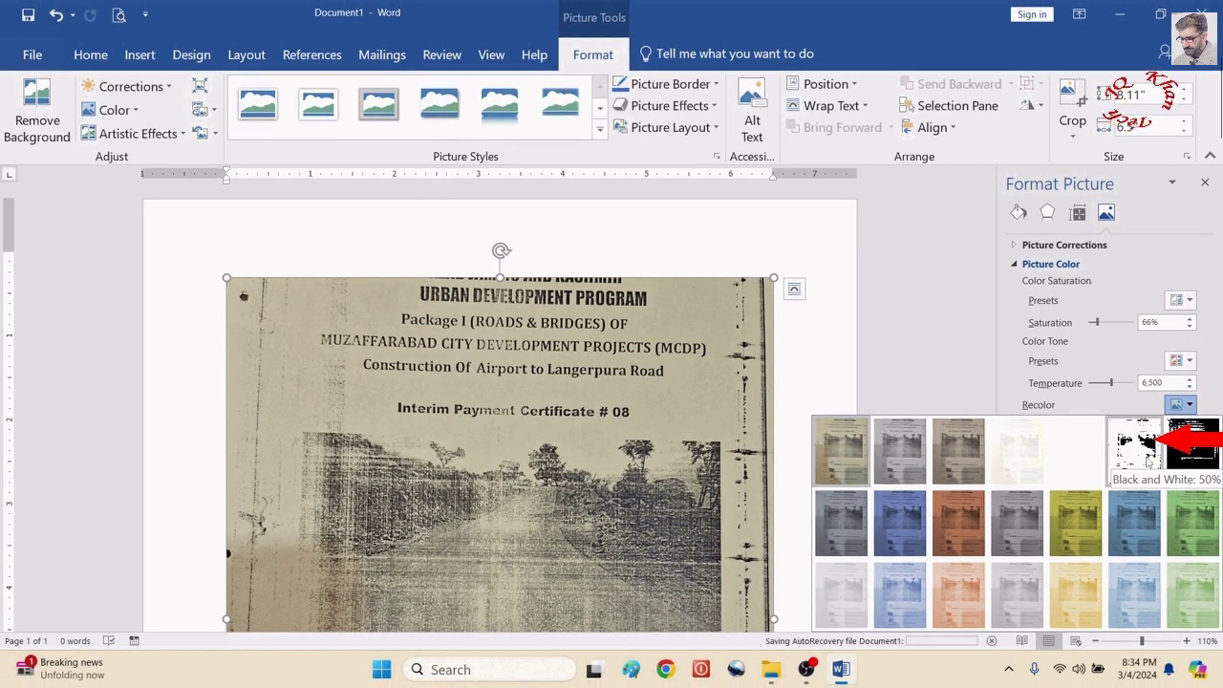
pyautogui.click(1147, 460)
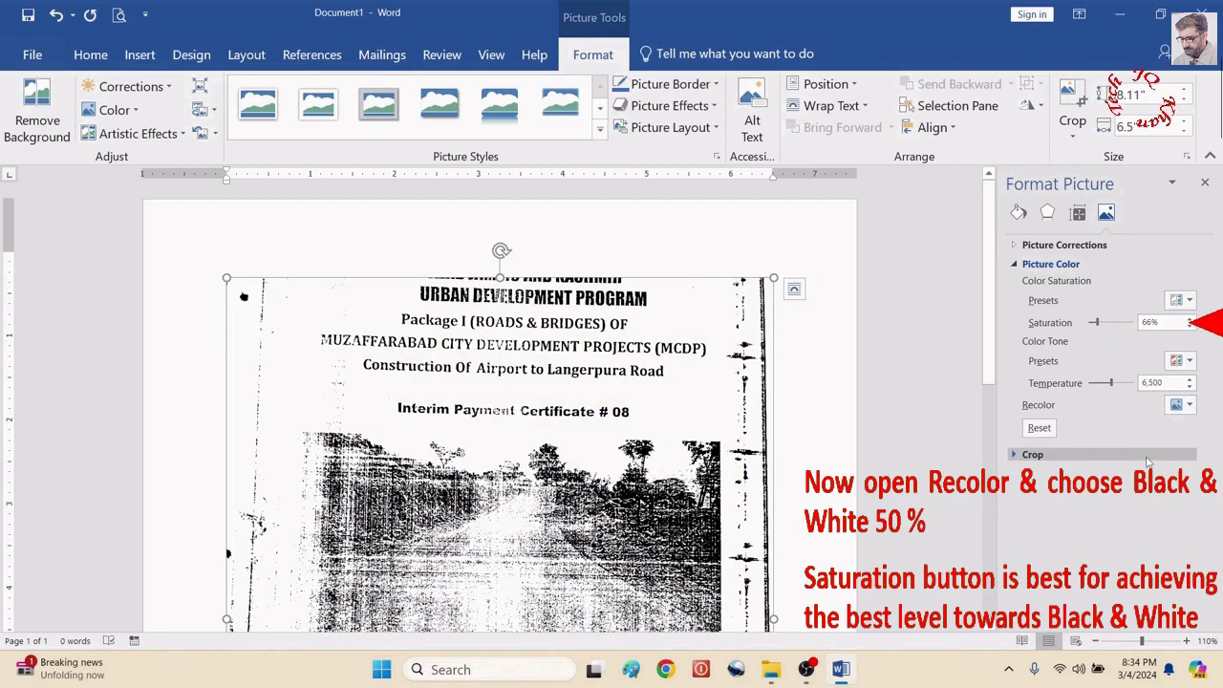
pyautogui.click(1124, 322)
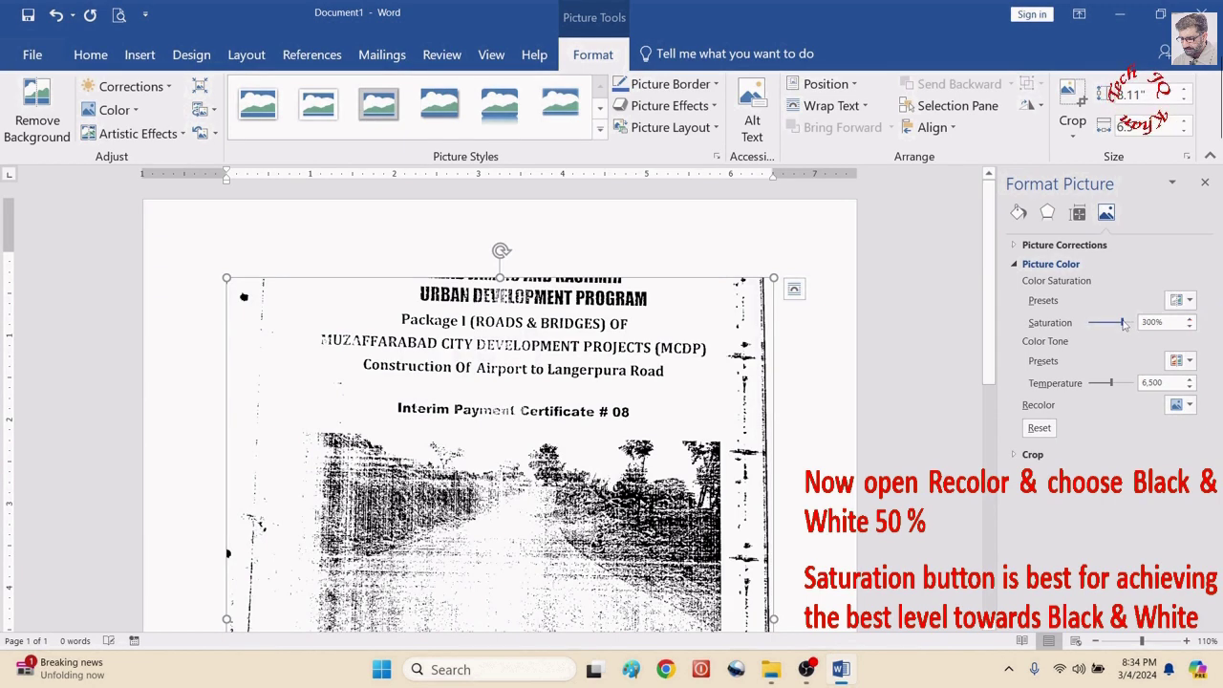
pyautogui.moveTo(1092, 327); pyautogui.dragTo(1123, 328)
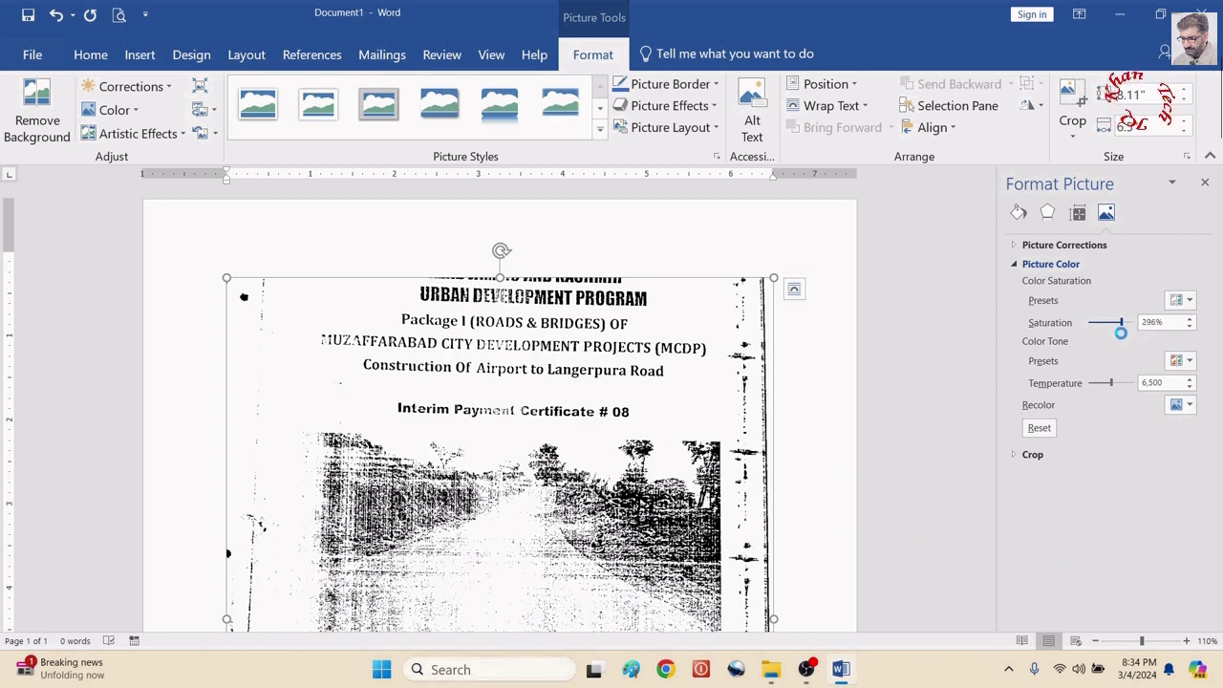
pyautogui.moveTo(1120, 331); pyautogui.dragTo(1119, 331)
pyautogui.click(735, 509)
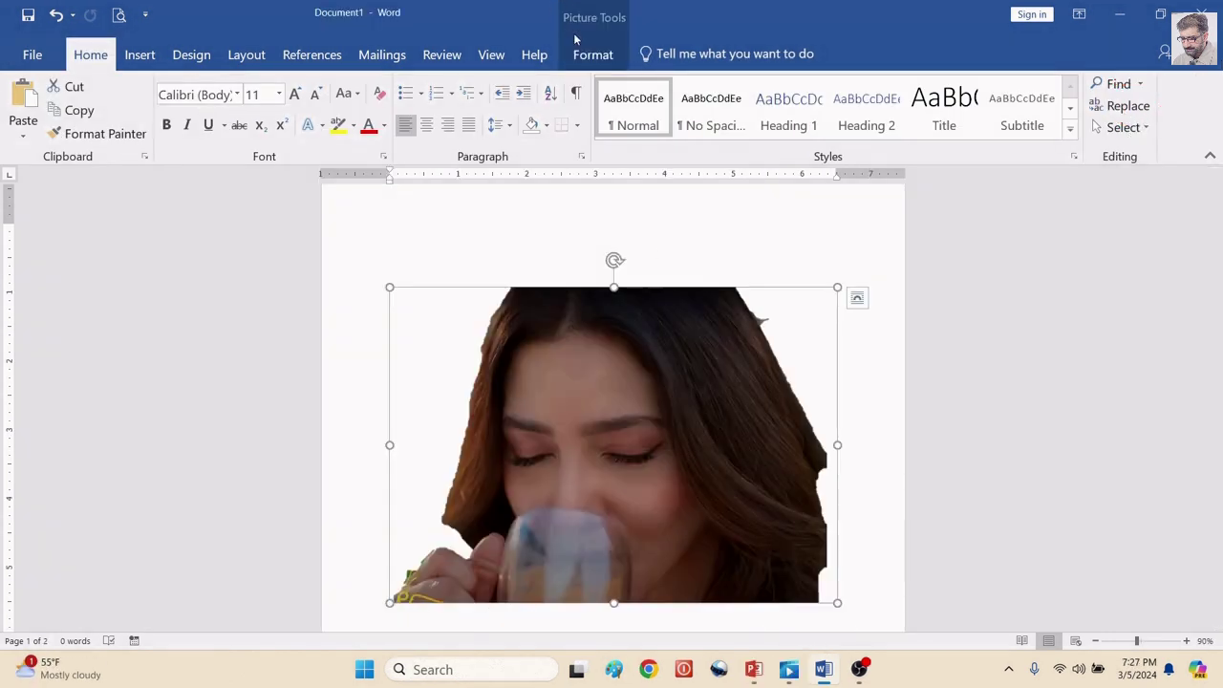
# Reopen the picture colour settings and raise the saturation slider further
pyautogui.click(592, 52)
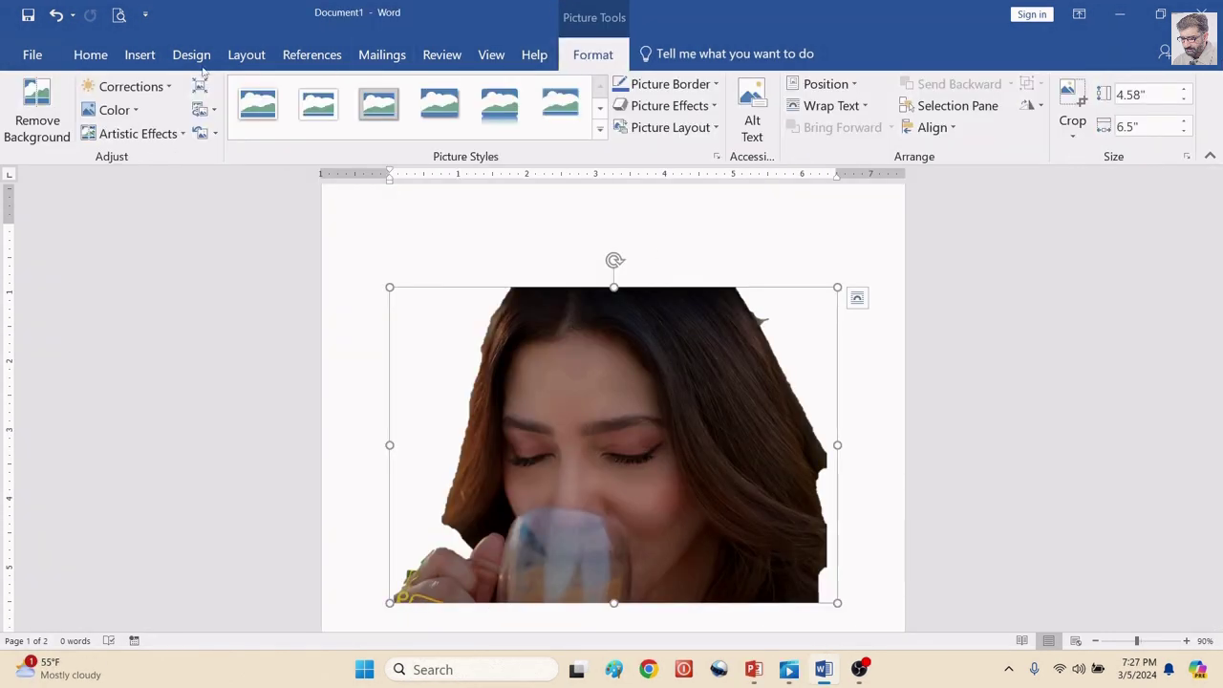
pyautogui.click(135, 110)
pyautogui.click(153, 478)
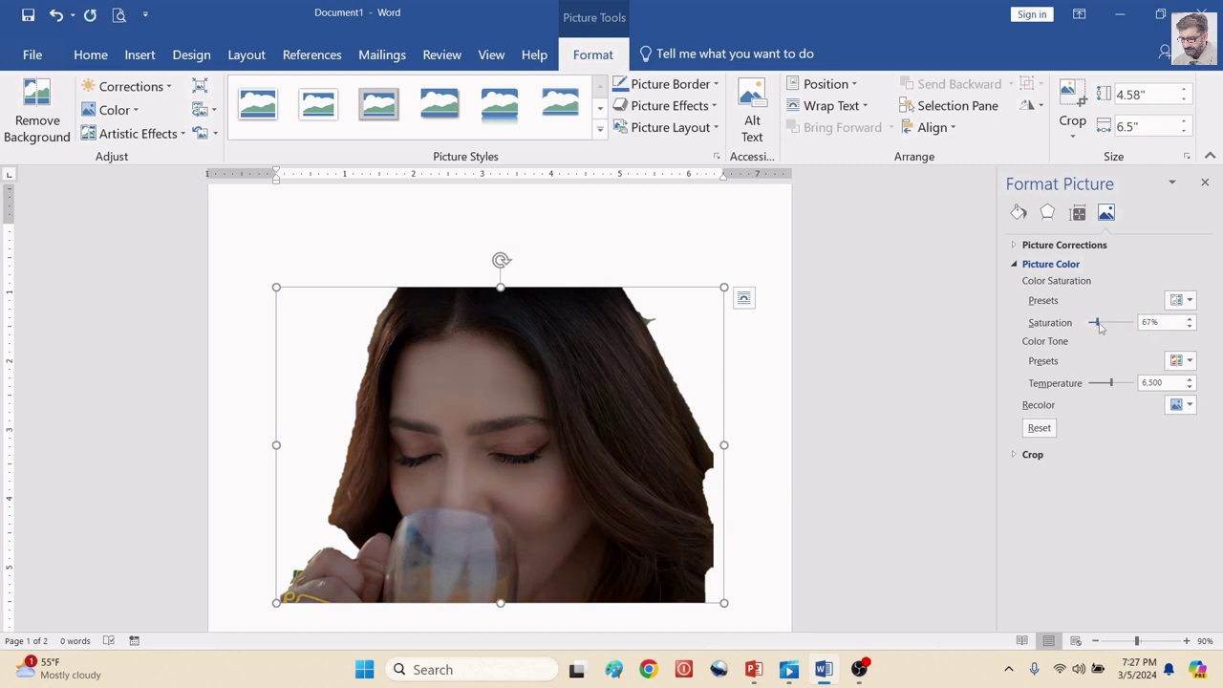
pyautogui.moveTo(1123, 323); pyautogui.dragTo(1144, 329)
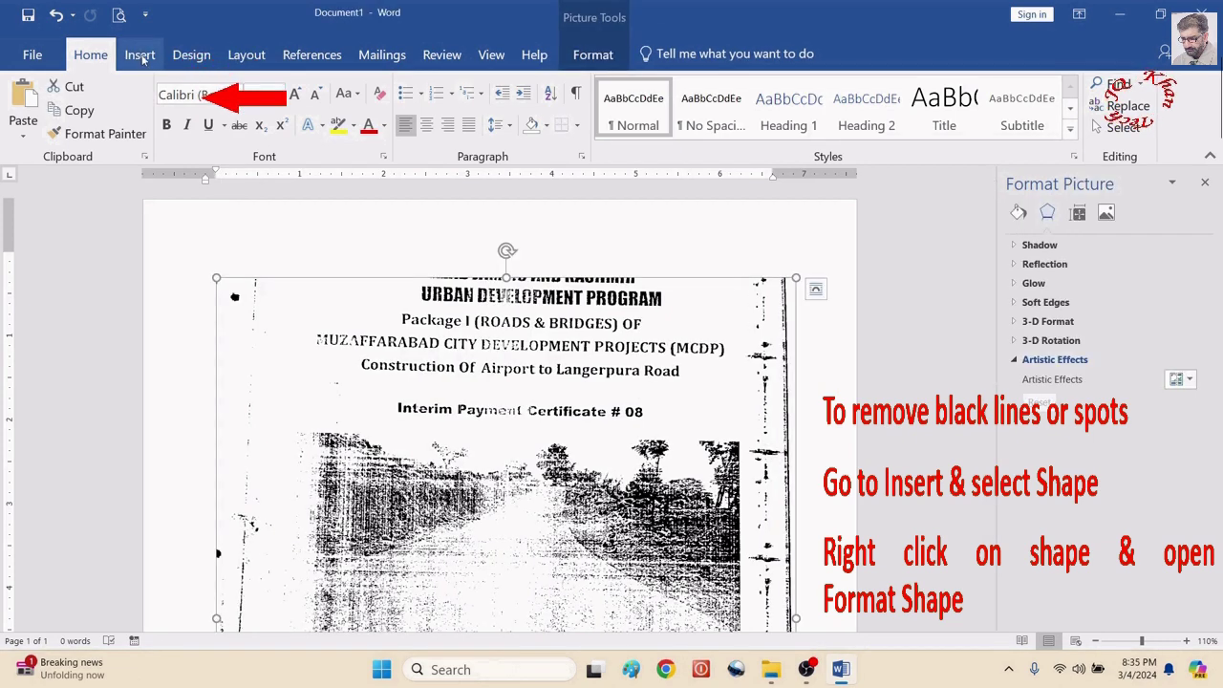
# Insert a Rectangle shape drawn tall over the right-edge stray line
pyautogui.click(140, 56)
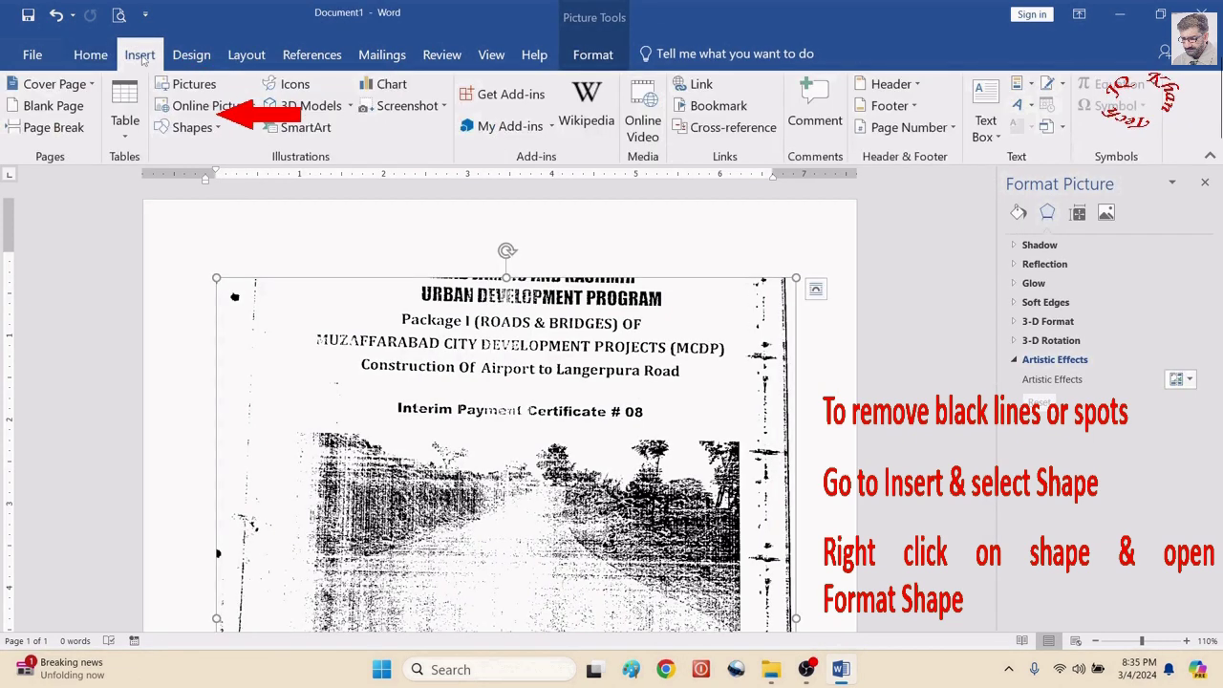
pyautogui.click(219, 133)
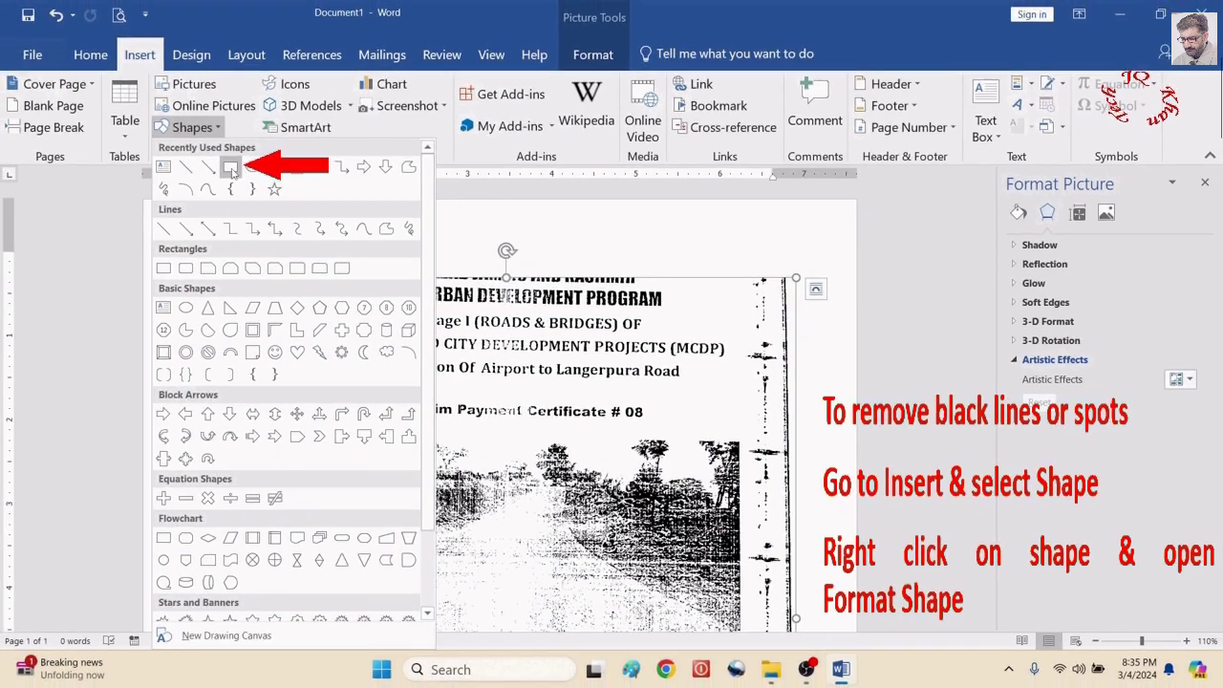
pyautogui.click(231, 169)
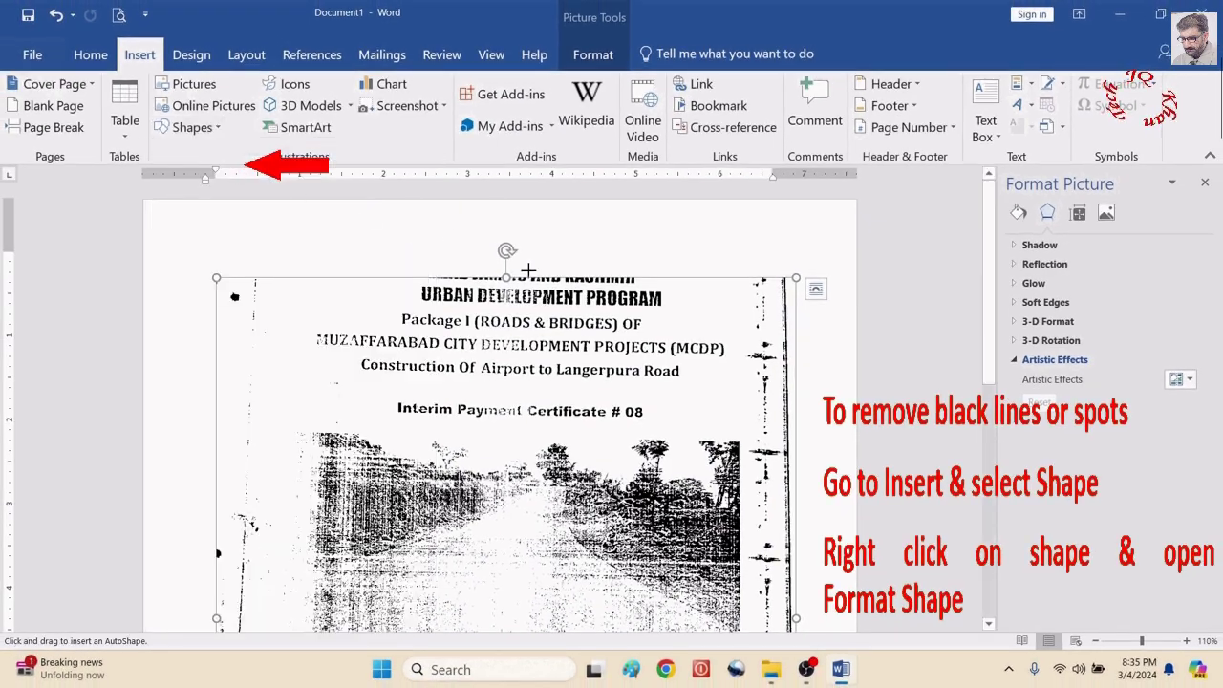
pyautogui.scroll(-4, 766, 339)
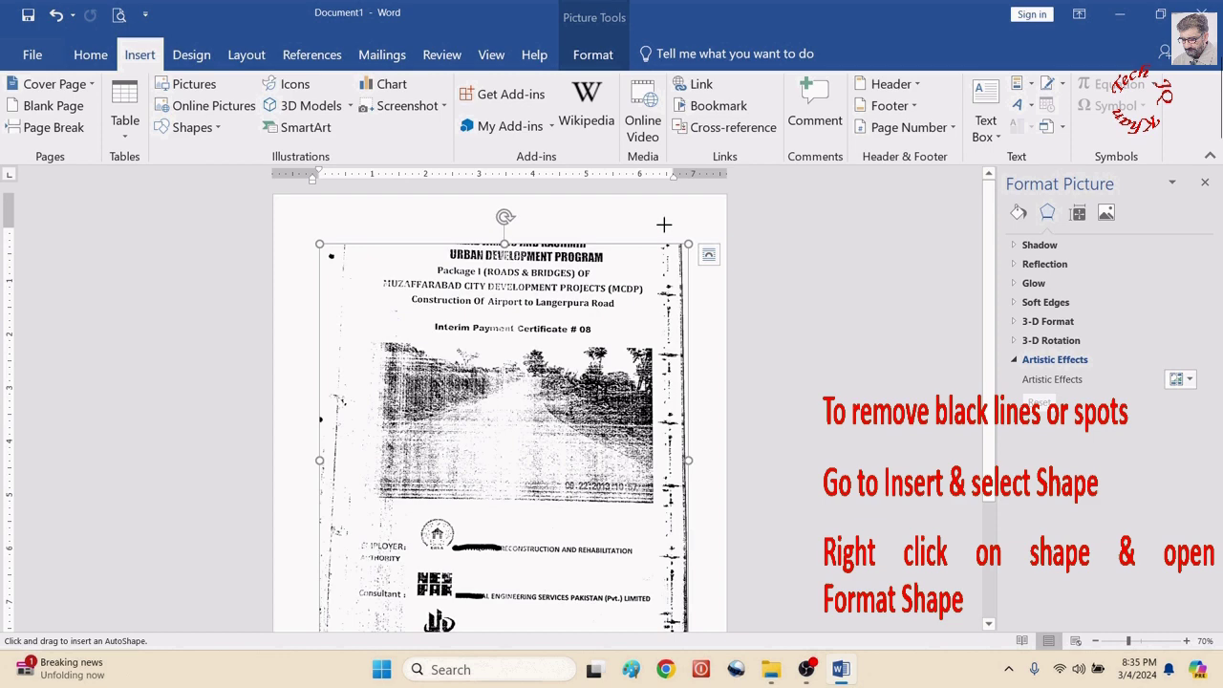
pyautogui.moveTo(658, 229)
pyautogui.mouseDown()
pyautogui.moveTo(719, 458)
pyautogui.moveTo(701, 650)
pyautogui.mouseUp()
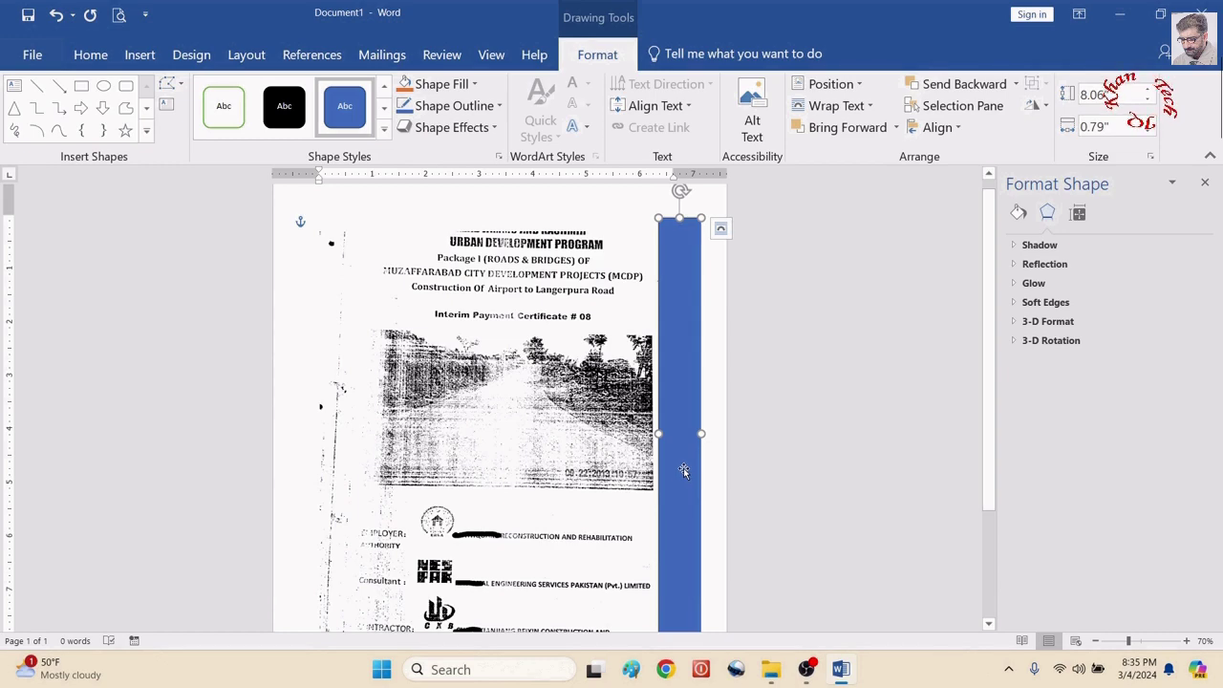
# Give the rectangle a white fill and no outline in Format Shape
pyautogui.rightClick(684, 258)
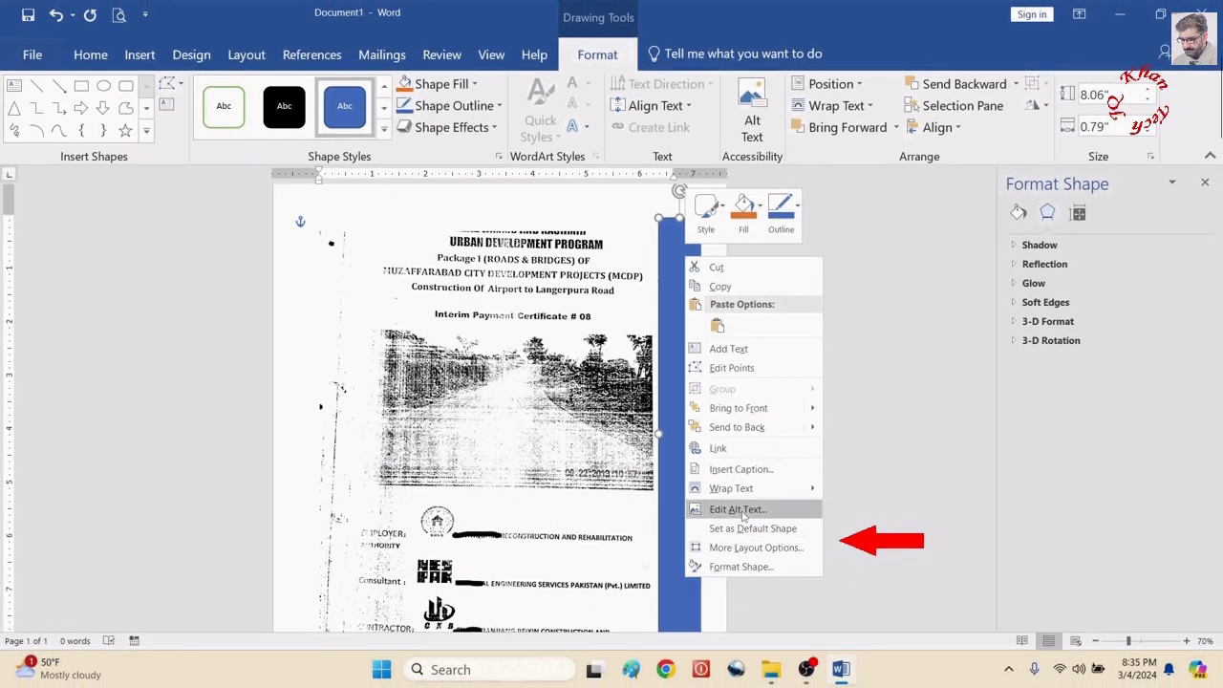
pyautogui.click(749, 566)
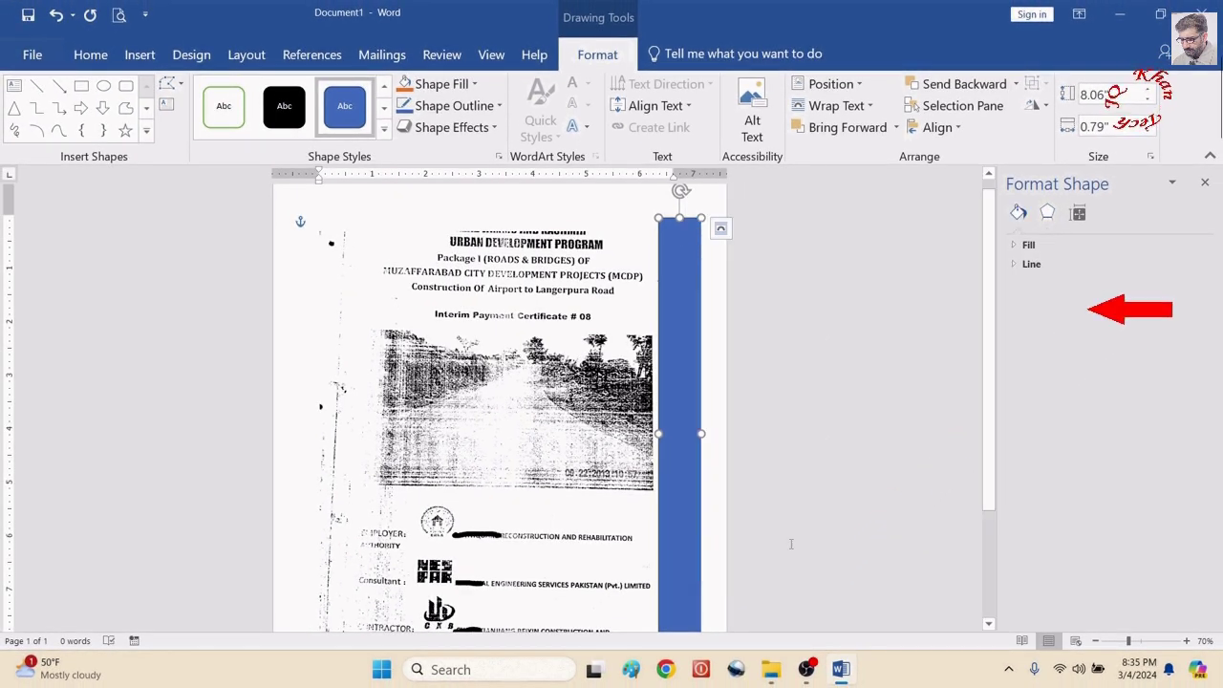
pyautogui.click(1044, 245)
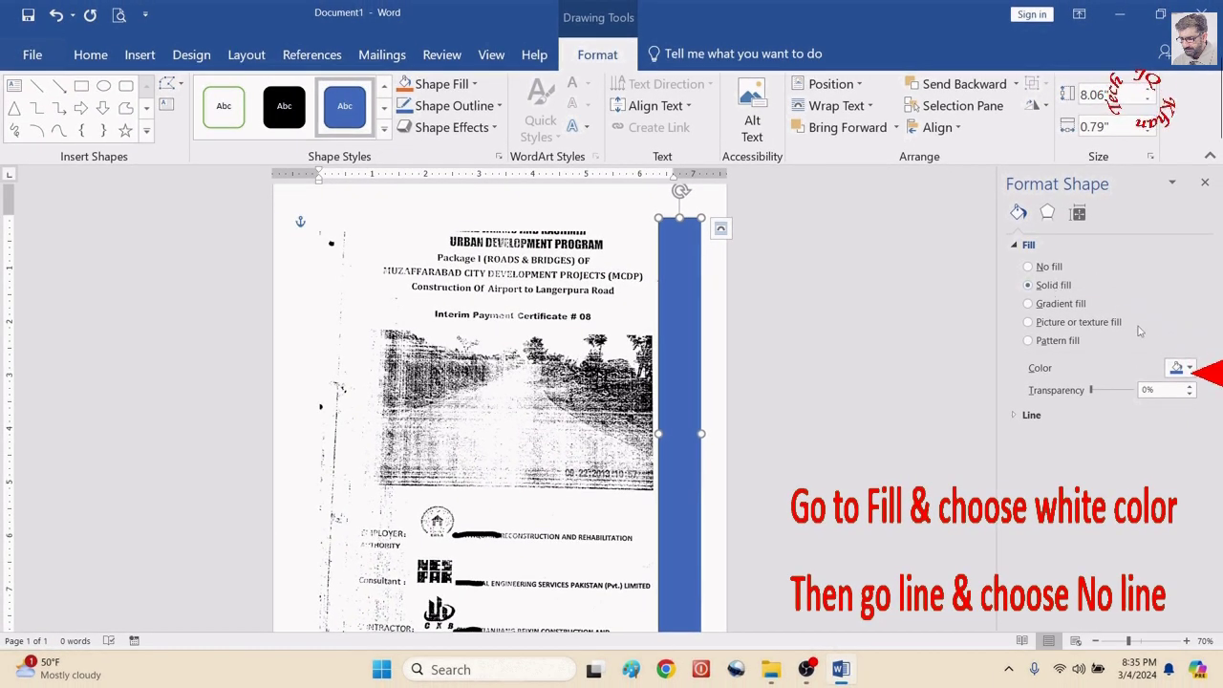
pyautogui.click(1189, 368)
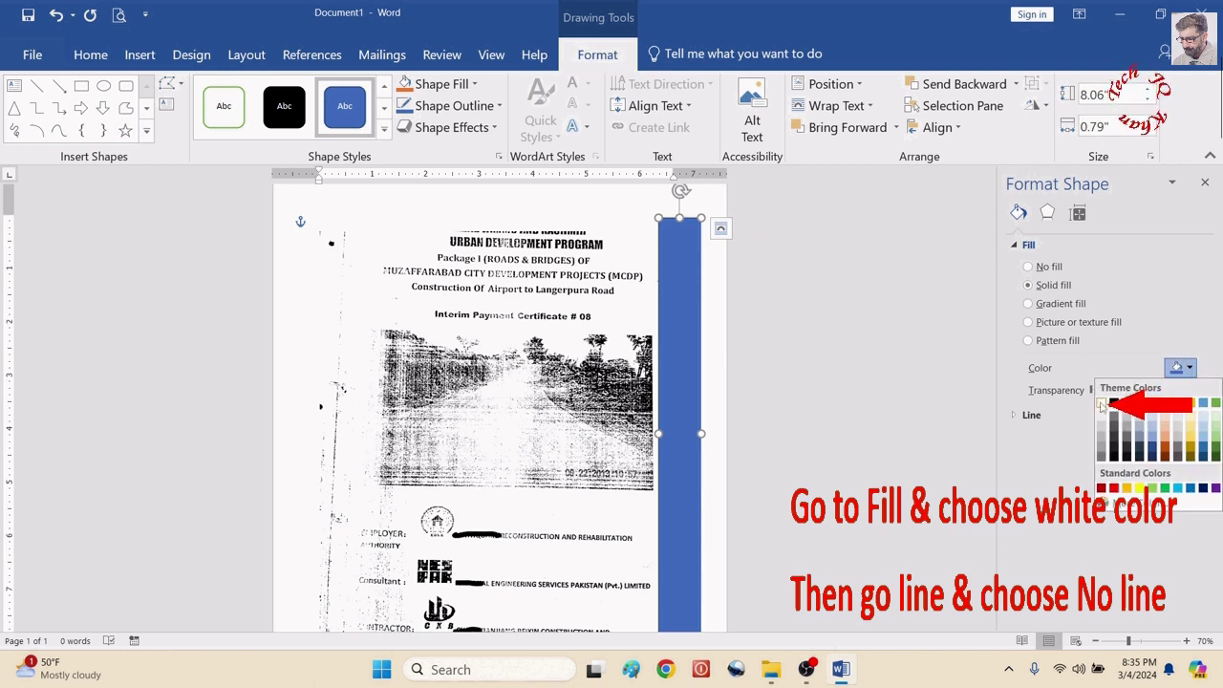
pyautogui.click(1102, 404)
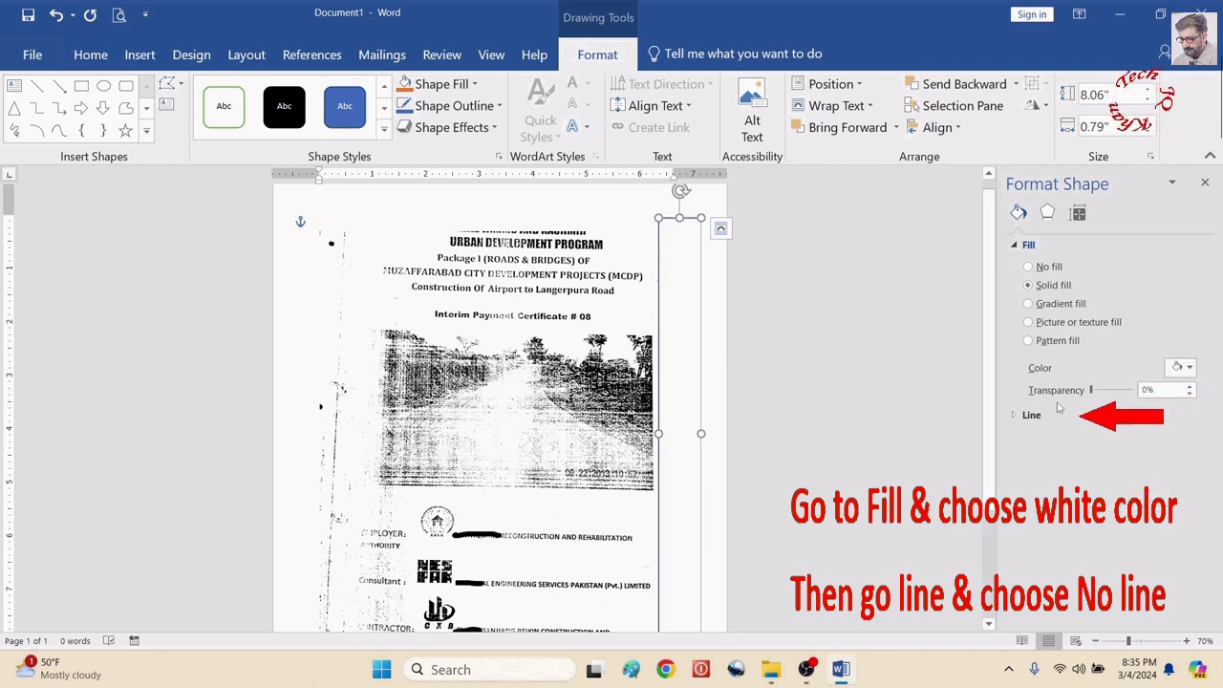
pyautogui.click(1015, 416)
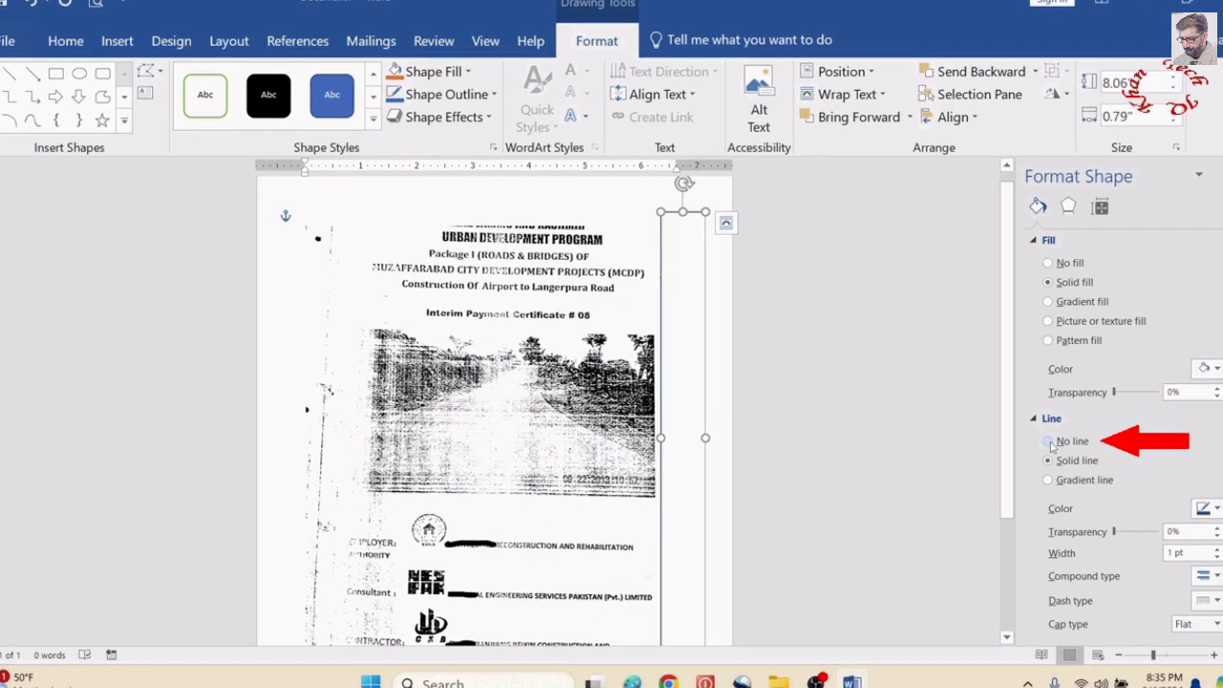
pyautogui.click(1049, 442)
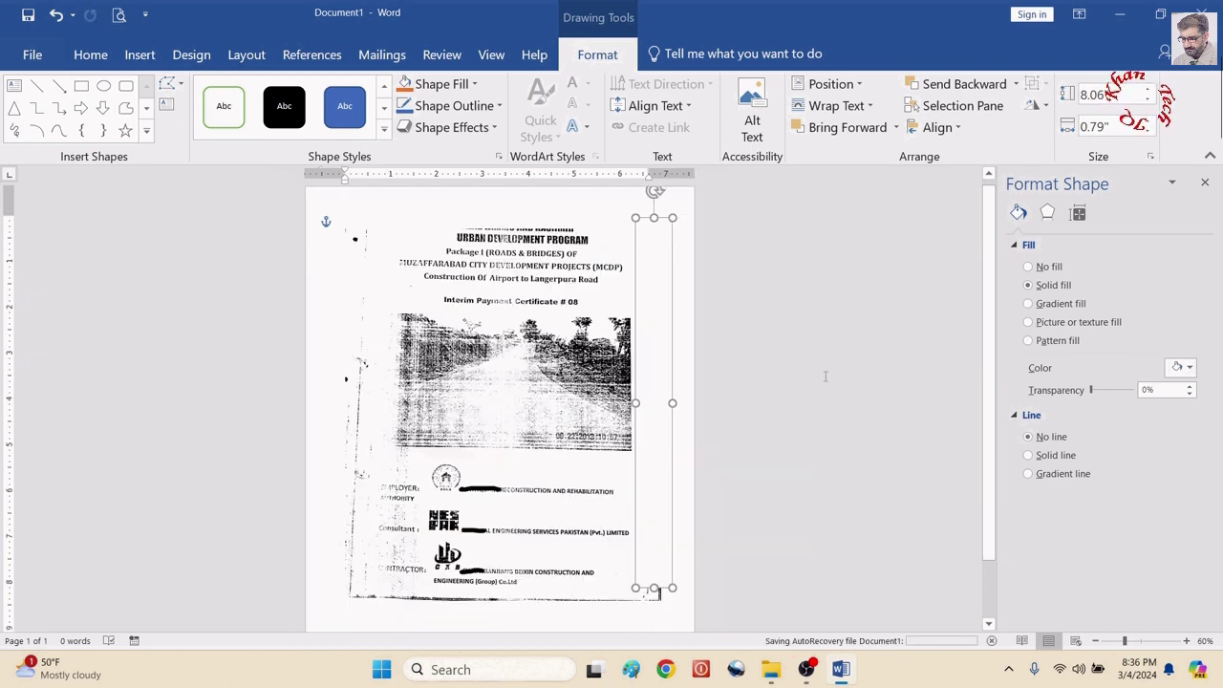
# Stretch the white rectangle and move it over the left-edge stray line
pyautogui.scroll(-2, 826, 376)
pyautogui.moveTo(742, 533); pyautogui.dragTo(742, 547)
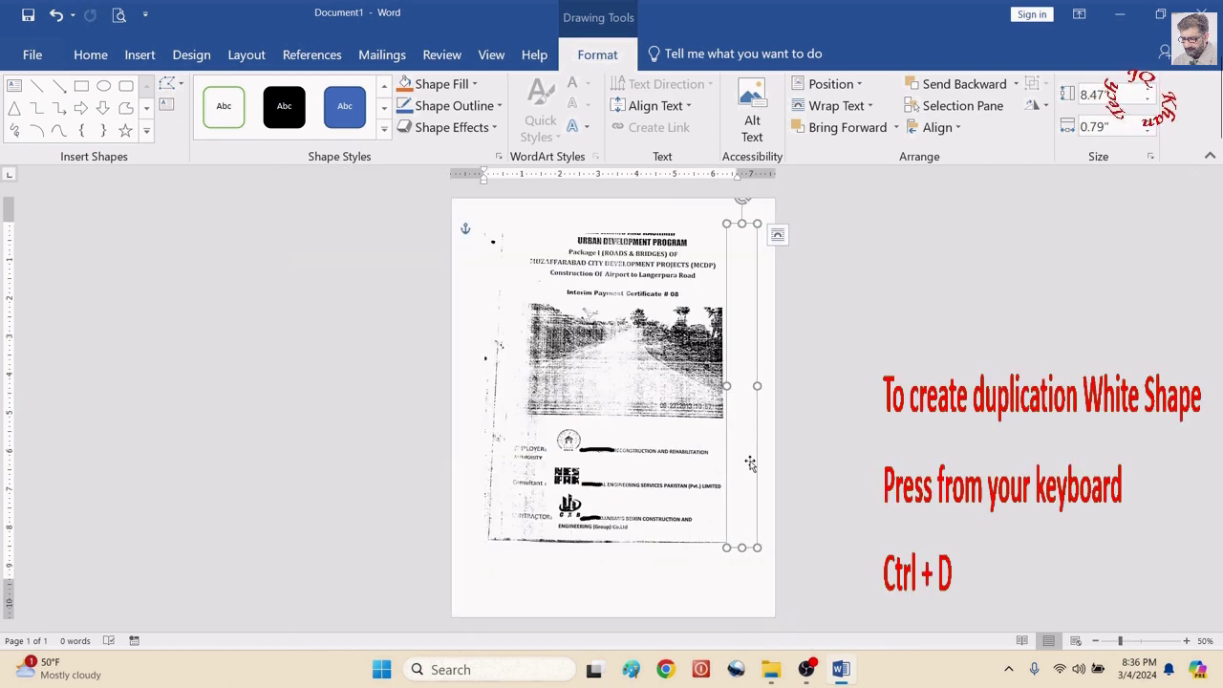
pyautogui.moveTo(754, 465); pyautogui.dragTo(498, 440)
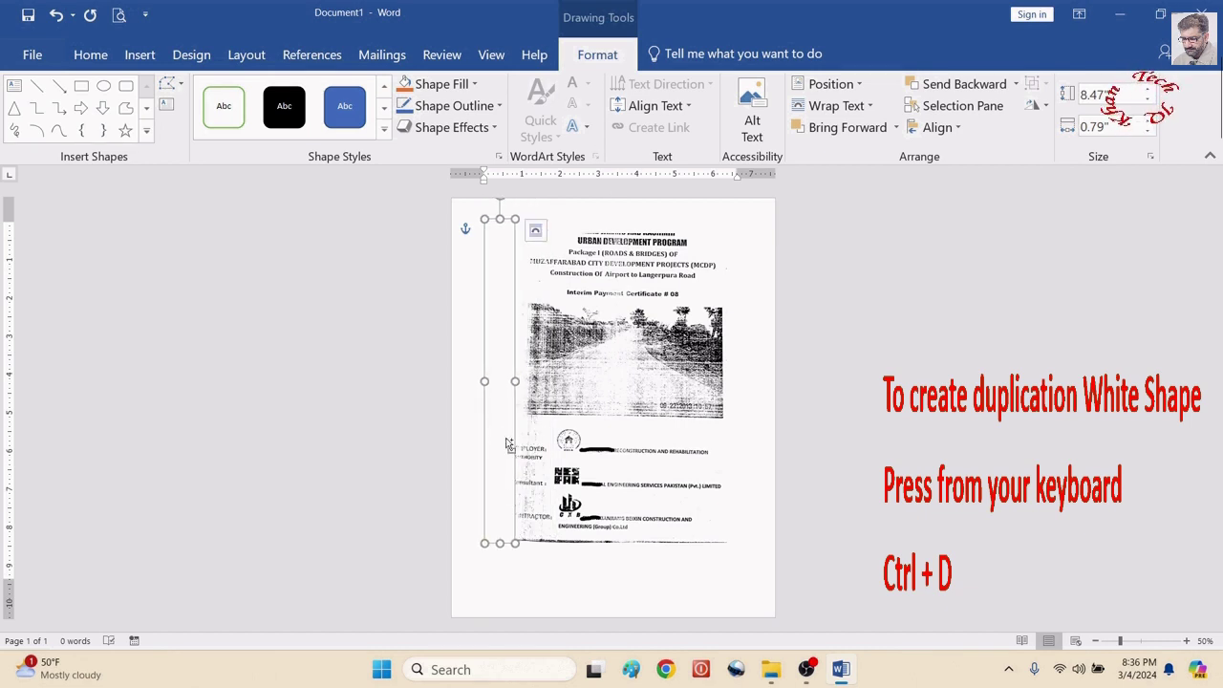
# Duplicate it with Ctrl+D and lay the copy over the line below the contractor text
pyautogui.hotkey('ctrl', 'd')
pyautogui.moveTo(505, 226); pyautogui.dragTo(631, 530)
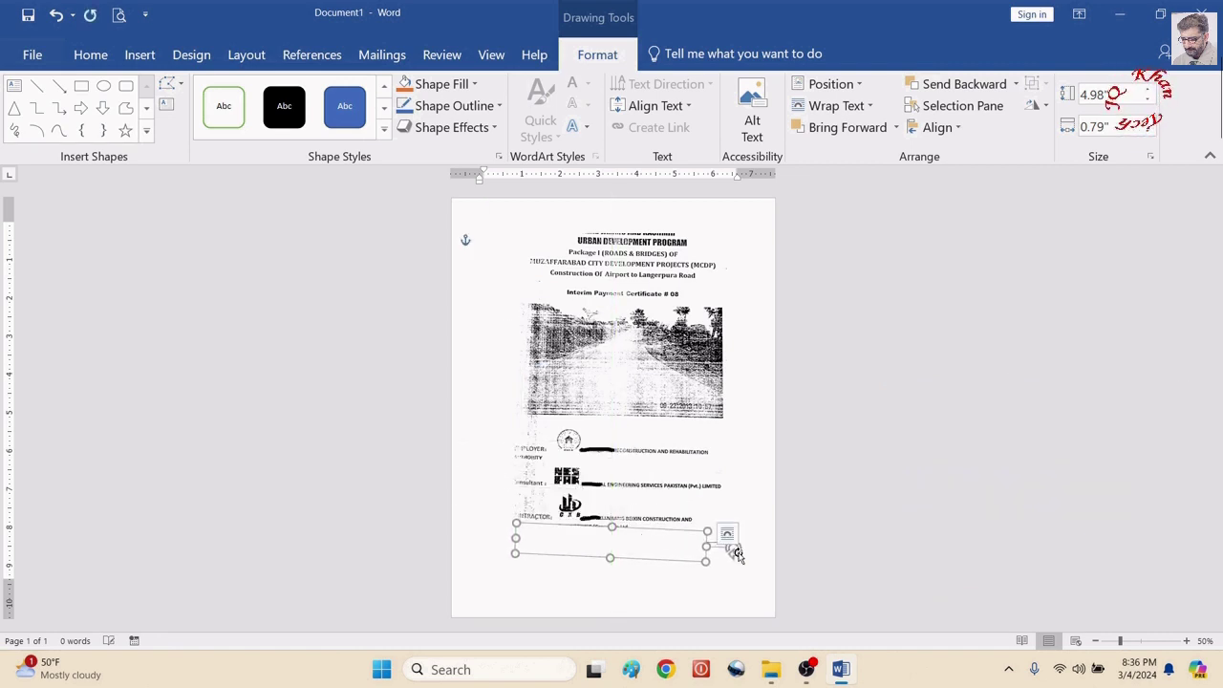
pyautogui.moveTo(732, 546); pyautogui.dragTo(734, 537)
pyautogui.click(870, 555)
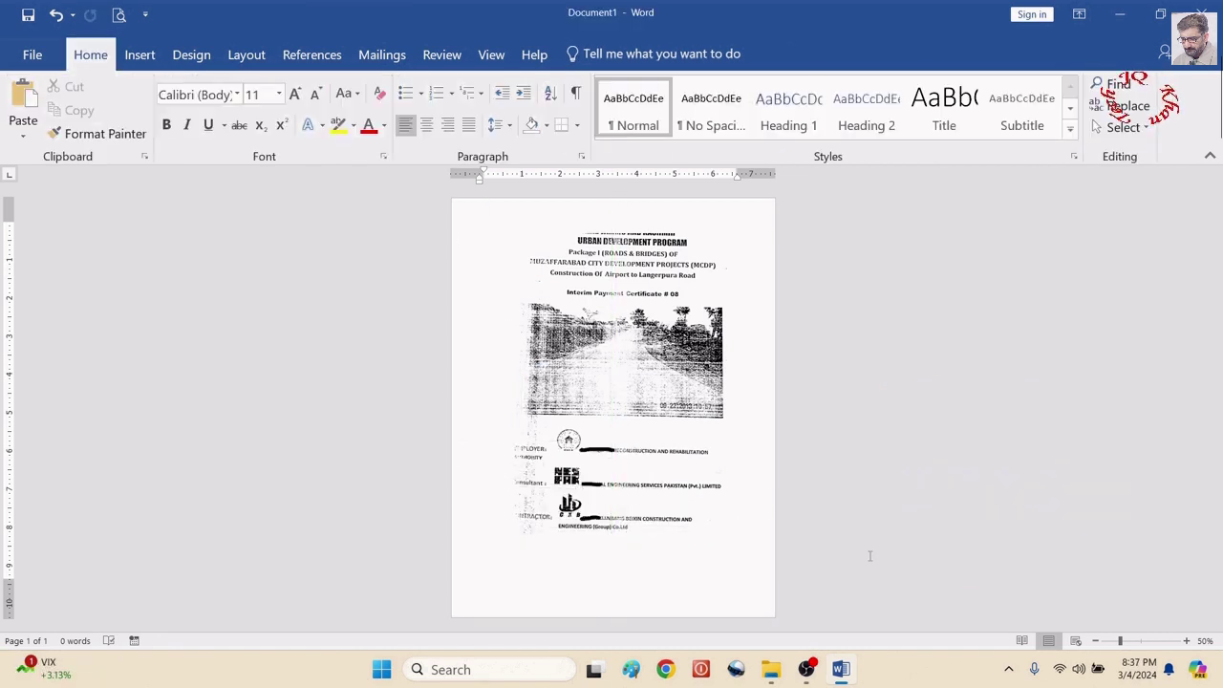
# Save to the Desktop as 'Black & White for Print' with PDF as the file type
pyautogui.scroll(9, 860, 556)
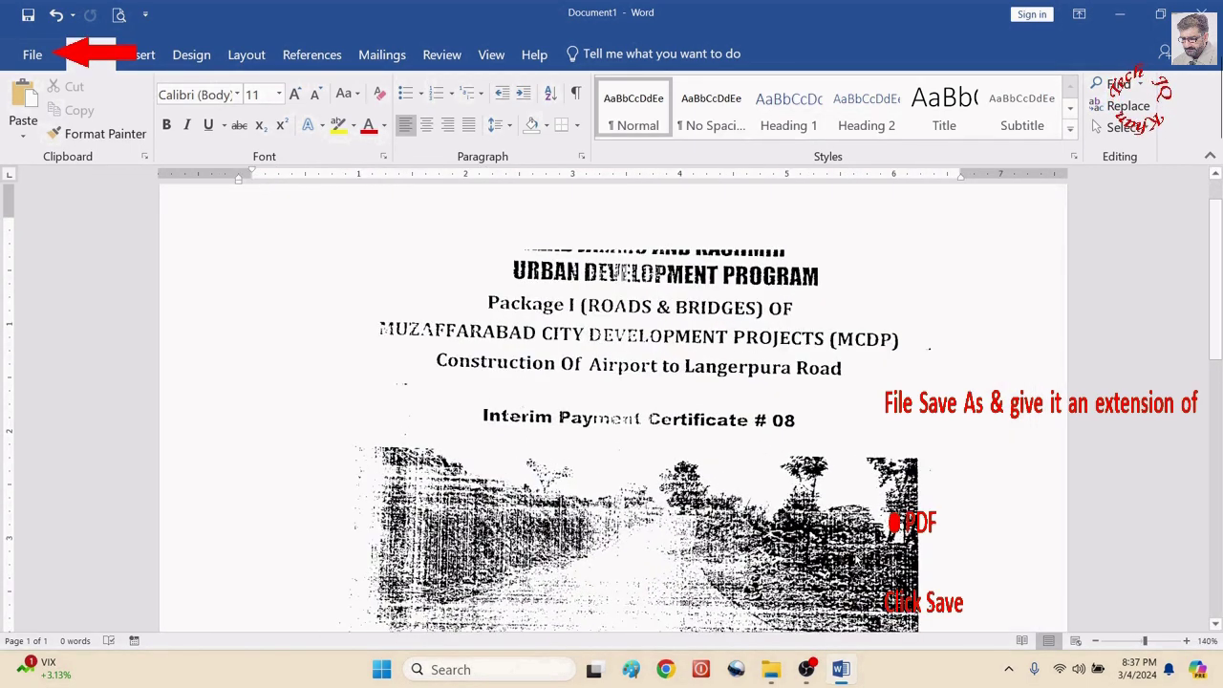
pyautogui.click(32, 55)
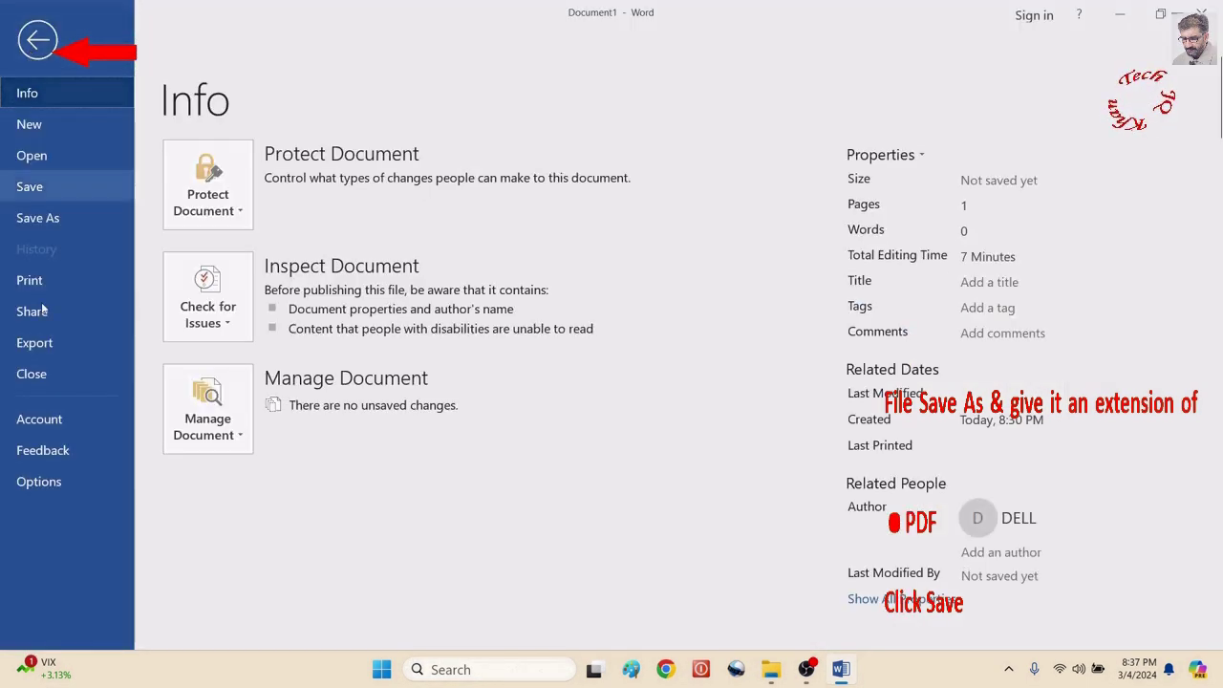
pyautogui.click(38, 218)
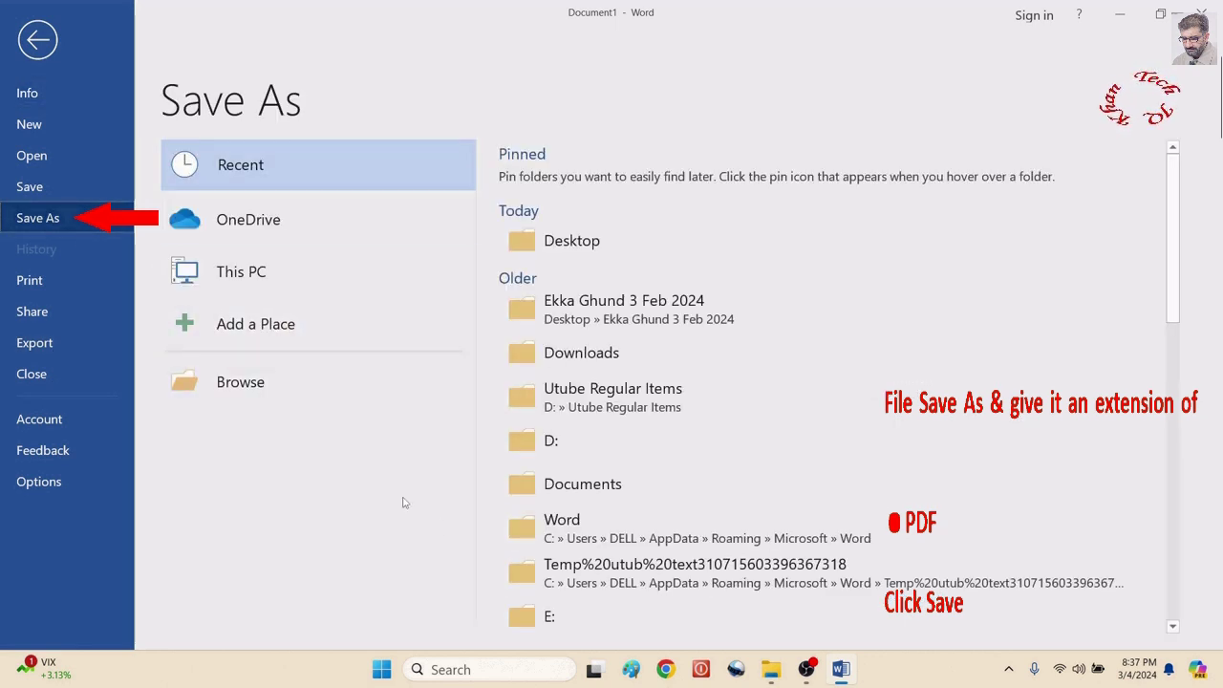
pyautogui.click(571, 241)
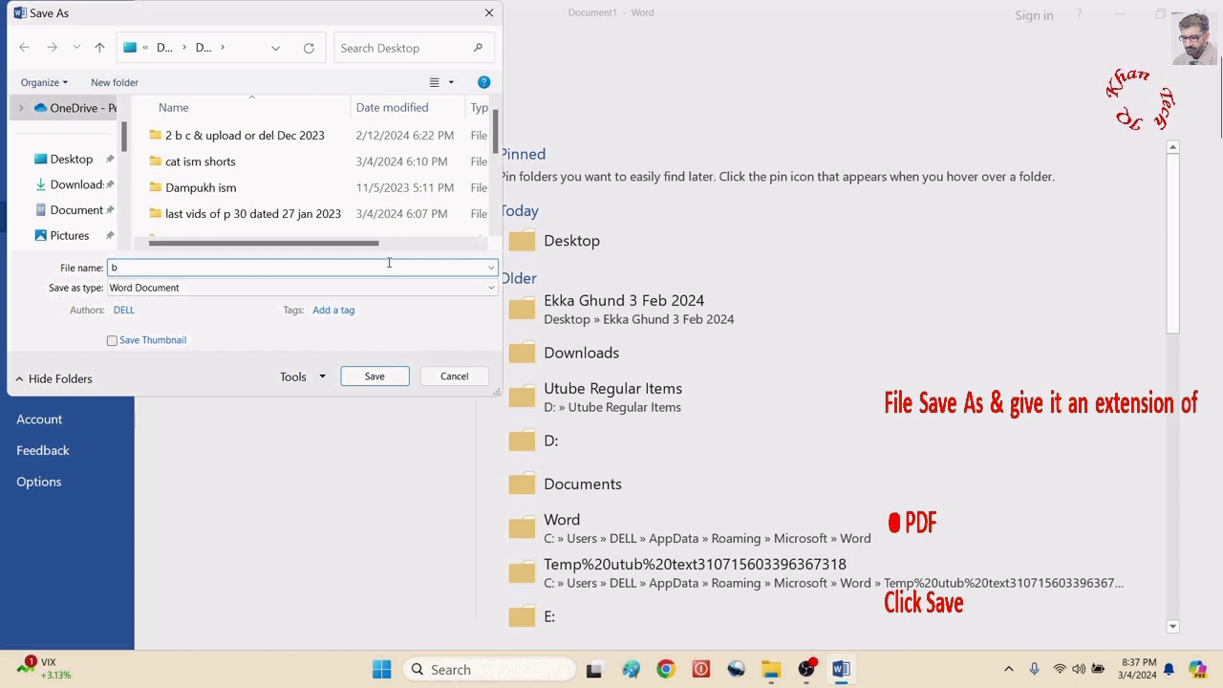
pyautogui.press('BackSpace')
pyautogui.write('ck')
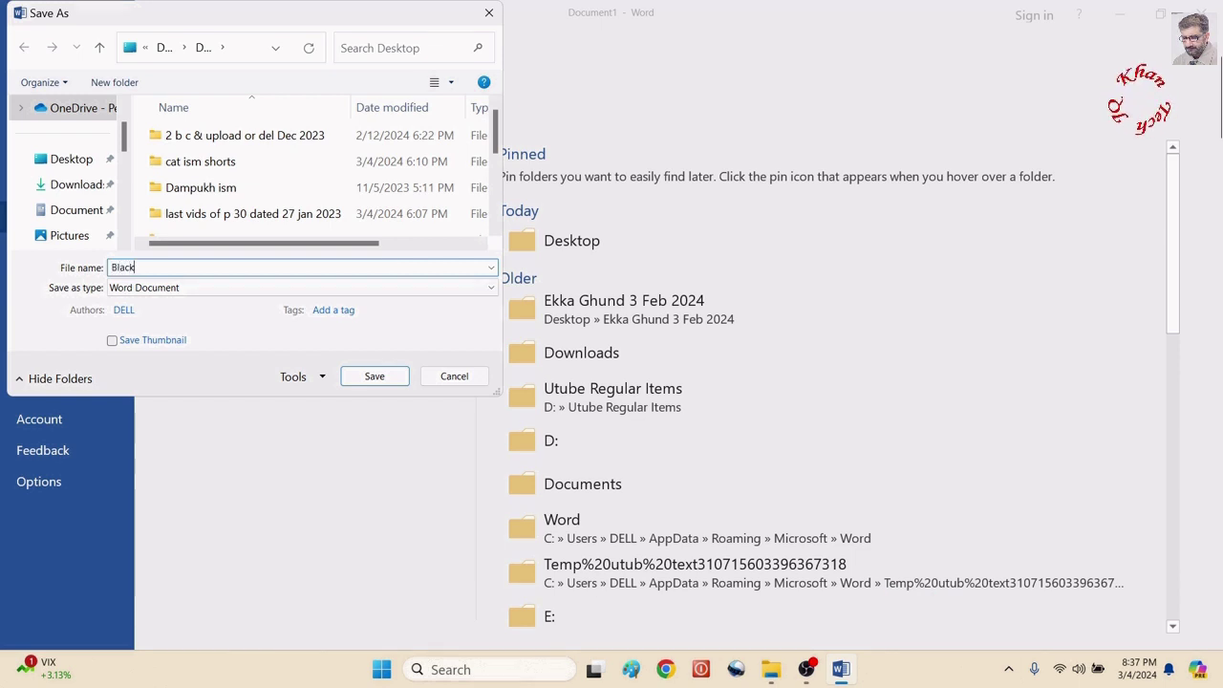
pyautogui.write(' & White for Print')
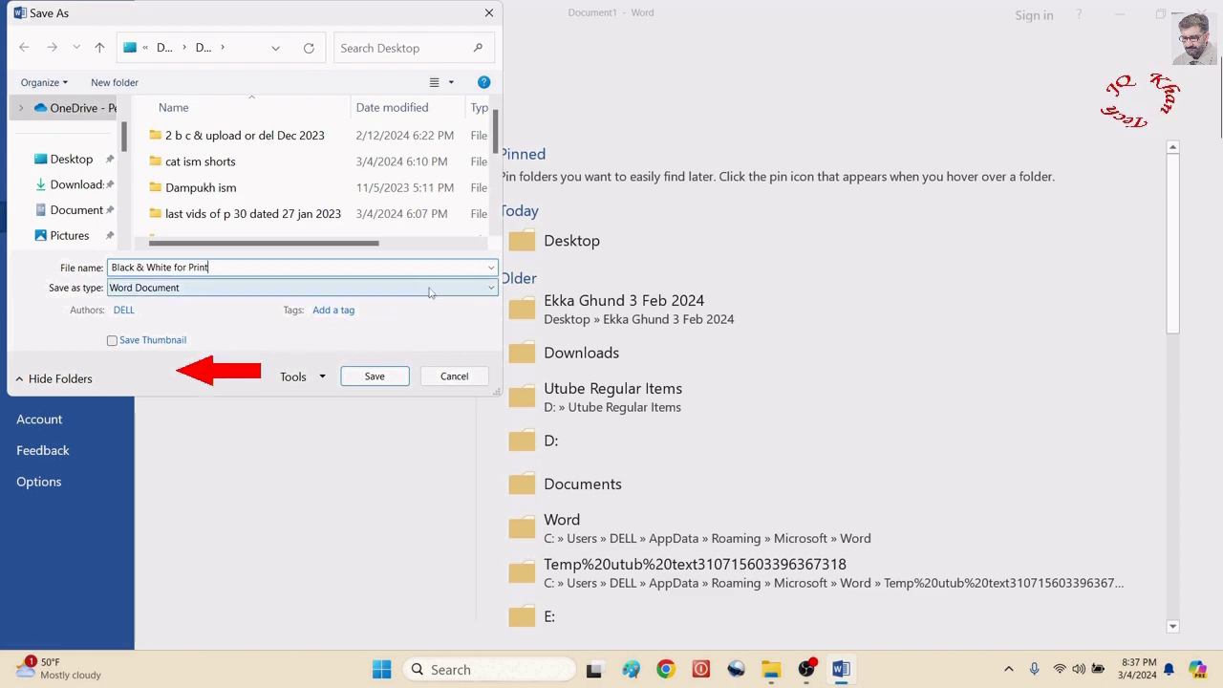
pyautogui.click(269, 288)
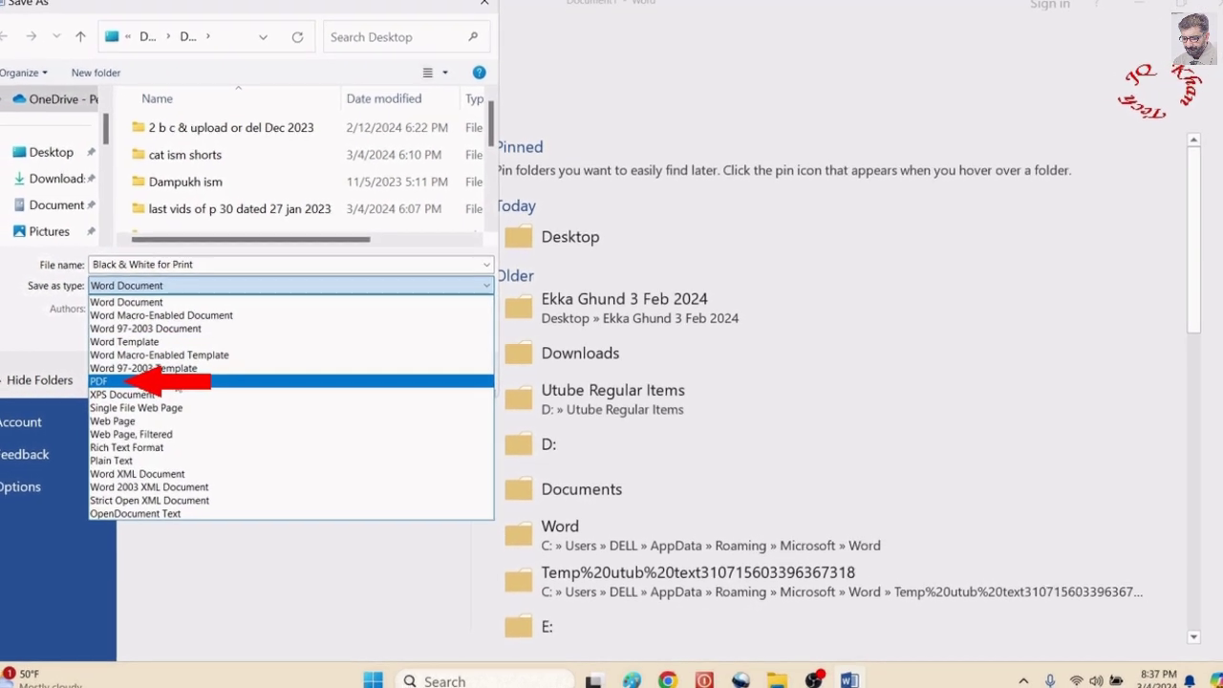
pyautogui.click(172, 382)
# Save the document as Black & White for Print.pdf and view the clean black-and-white scan in Acrobat
pyautogui.click(373, 419)
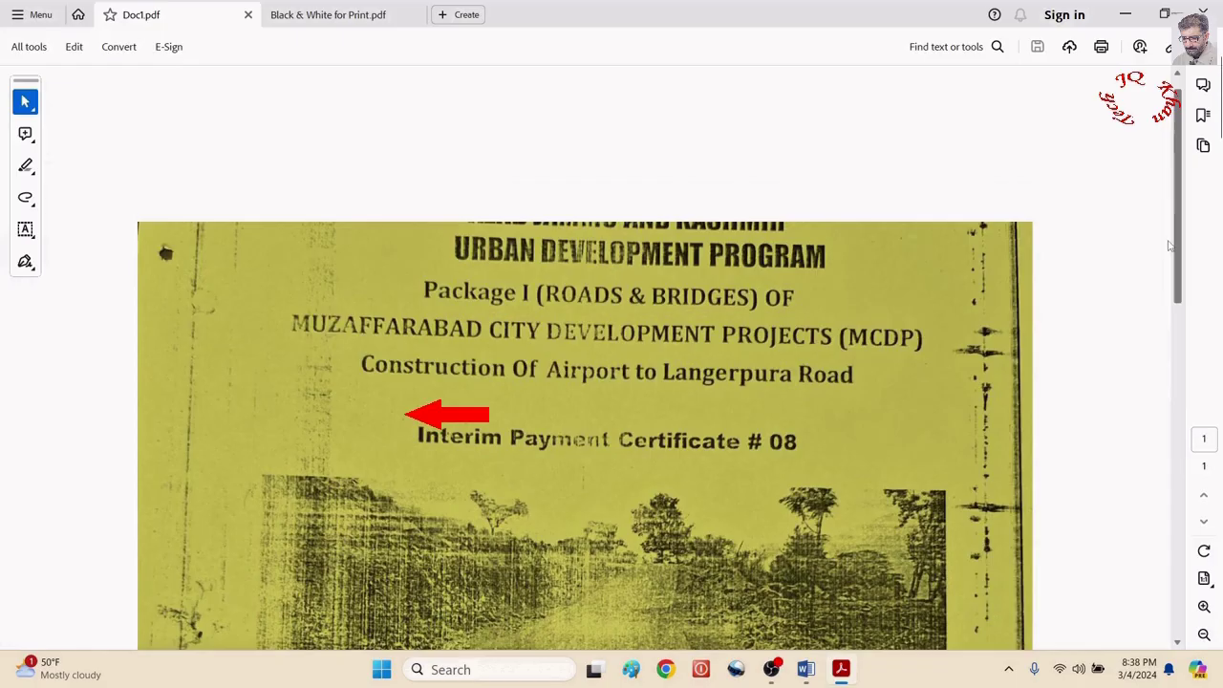
pyautogui.scroll(-2, 1164, 284)
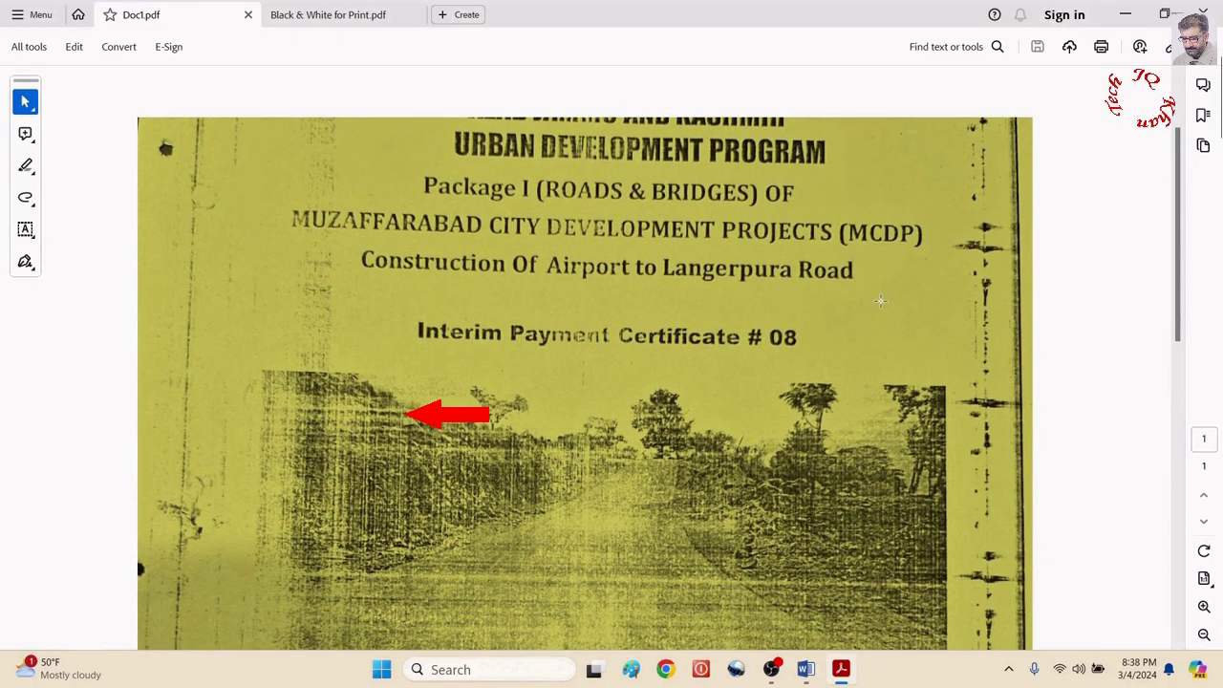
pyautogui.click(320, 15)
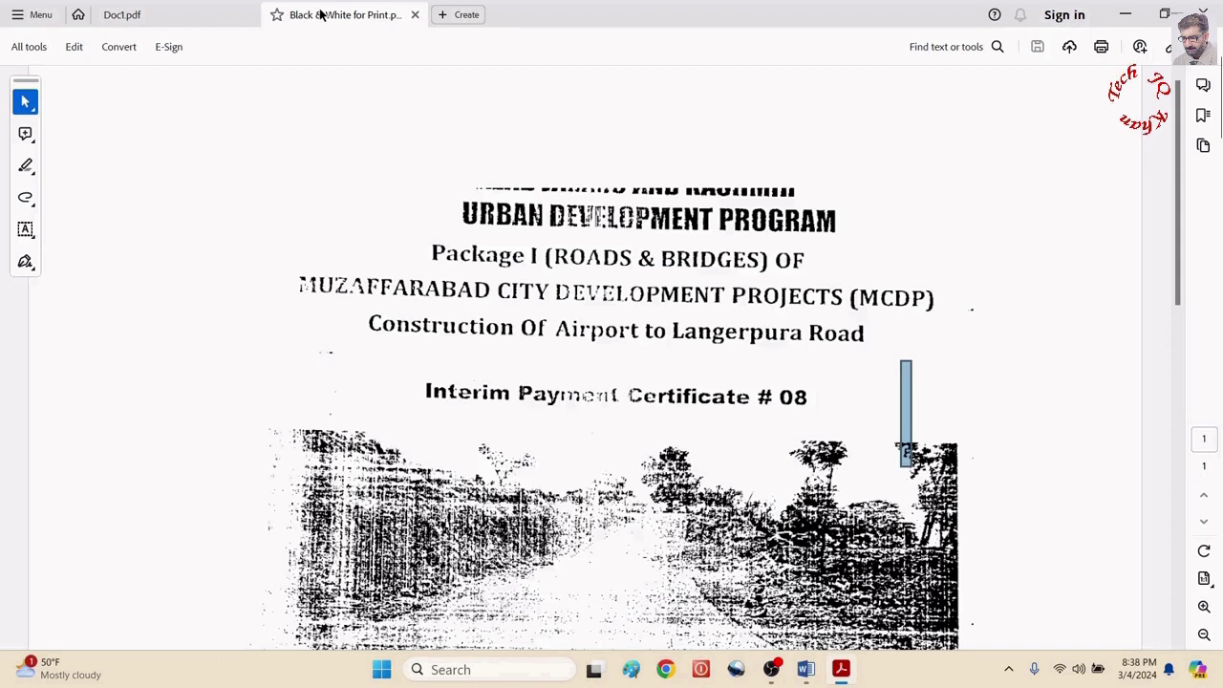